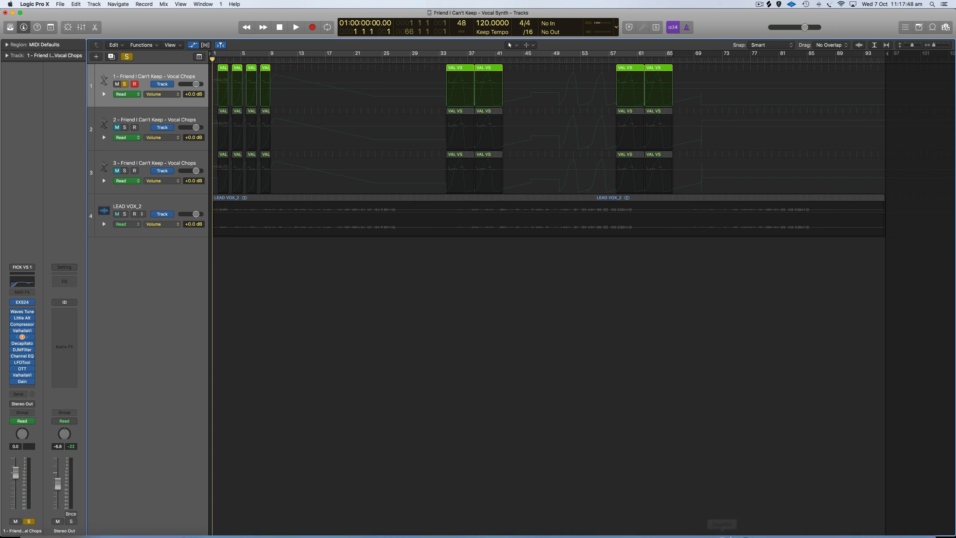
# Step: Switch to Spotify, play a passage of "Friend I Can't Keep", pause it and return to Logic Pro X
pyautogui.click(880, 528)
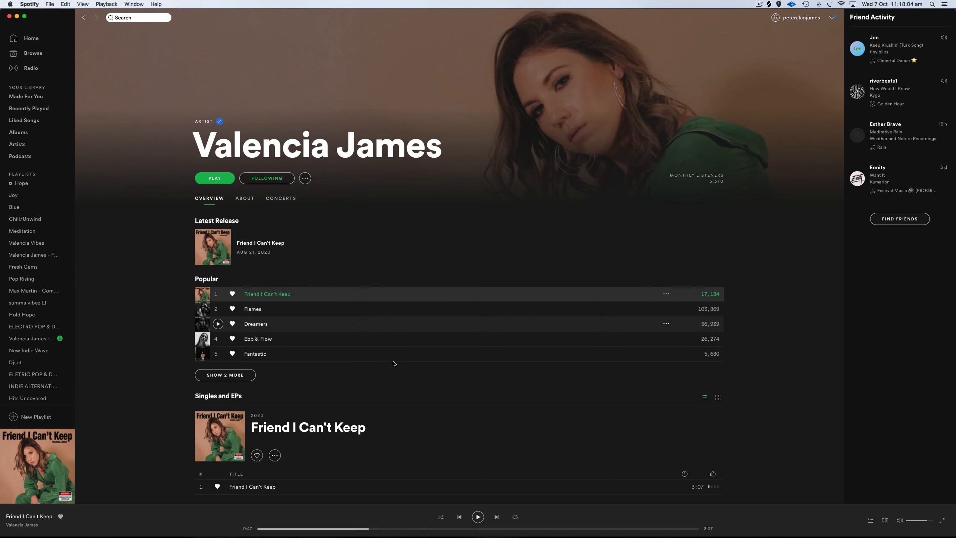
pyautogui.click(478, 517)
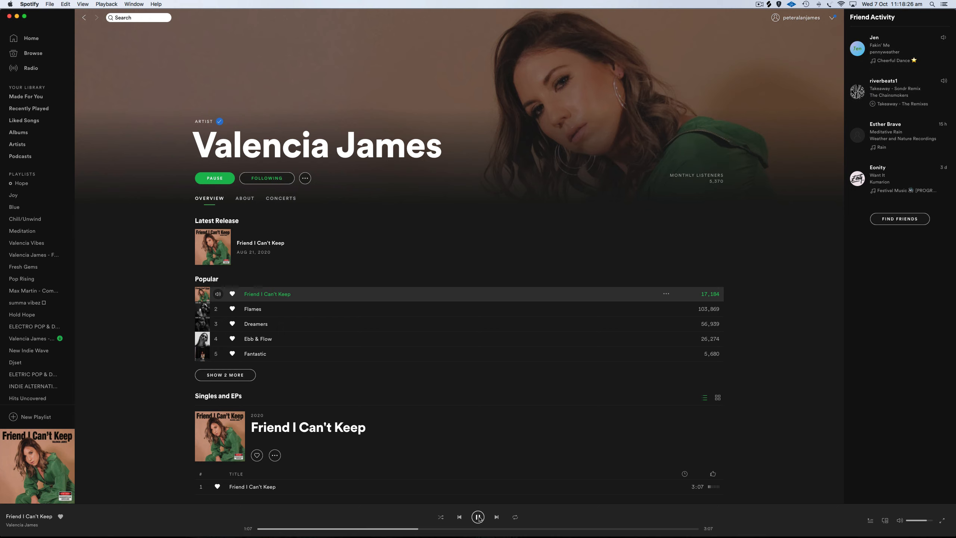
pyautogui.click(478, 517)
pyautogui.moveTo(955, 536)
pyautogui.click(312, 359)
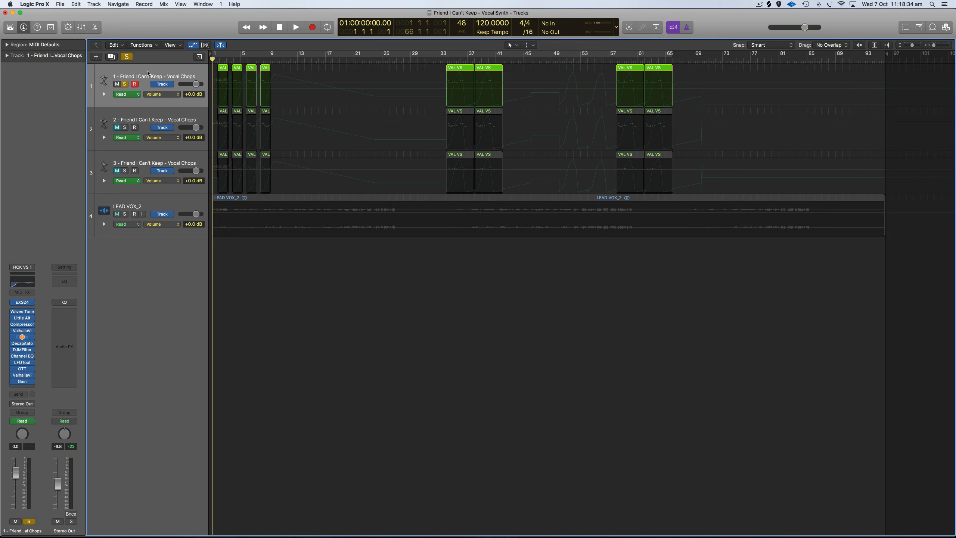
# Step: Listen to the soloed first Vocal Chops track from the song start and again from about bar 34
pyautogui.press('space')
pyautogui.press('space')
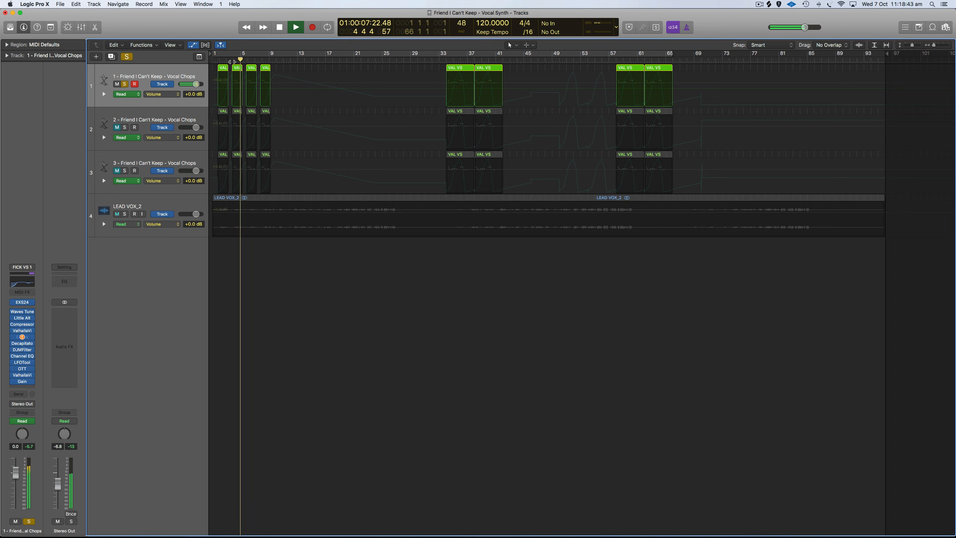
pyautogui.press('space')
pyautogui.click(445, 60)
pyautogui.press('space')
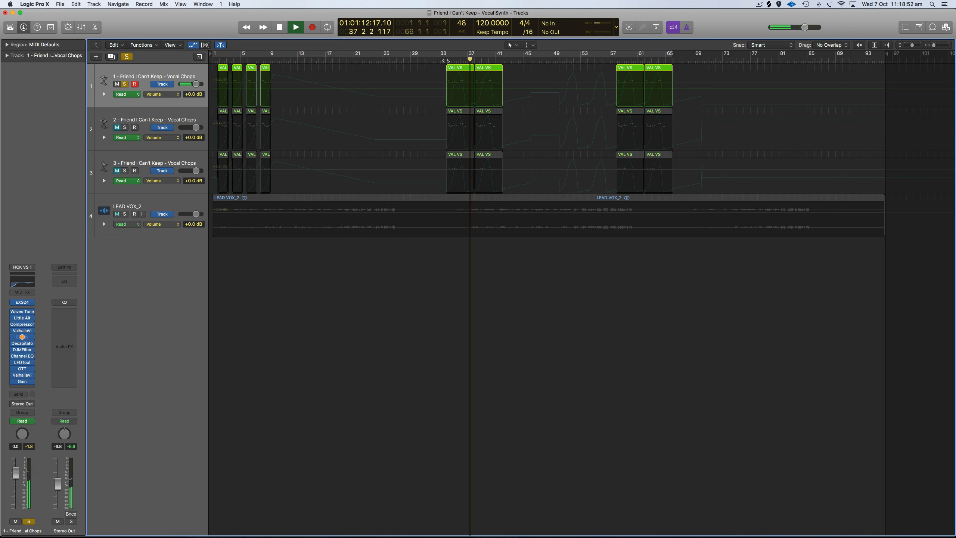
pyautogui.press('space')
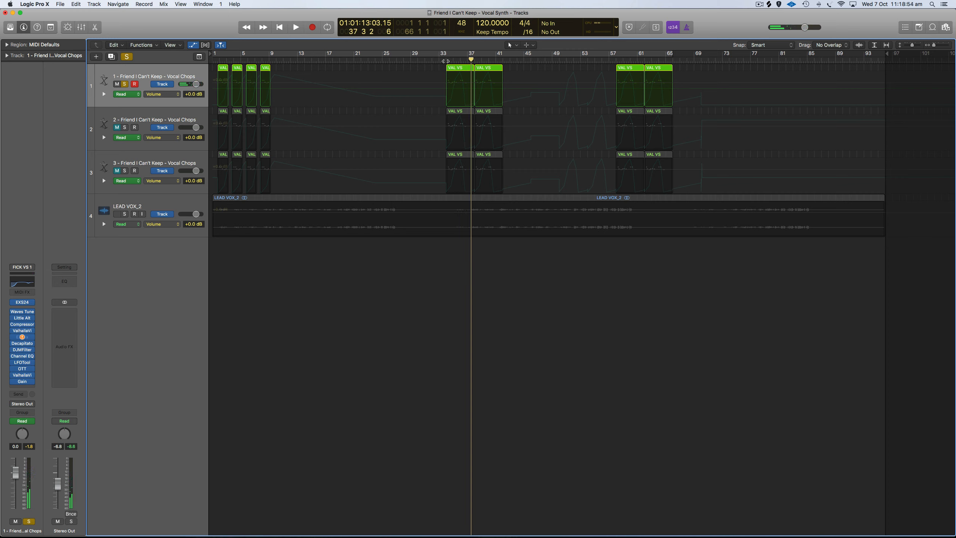
# Step: Clear all solos, mute the first Vocal Chops track and listen to the lead vocal from bar 55
pyautogui.click(125, 214)
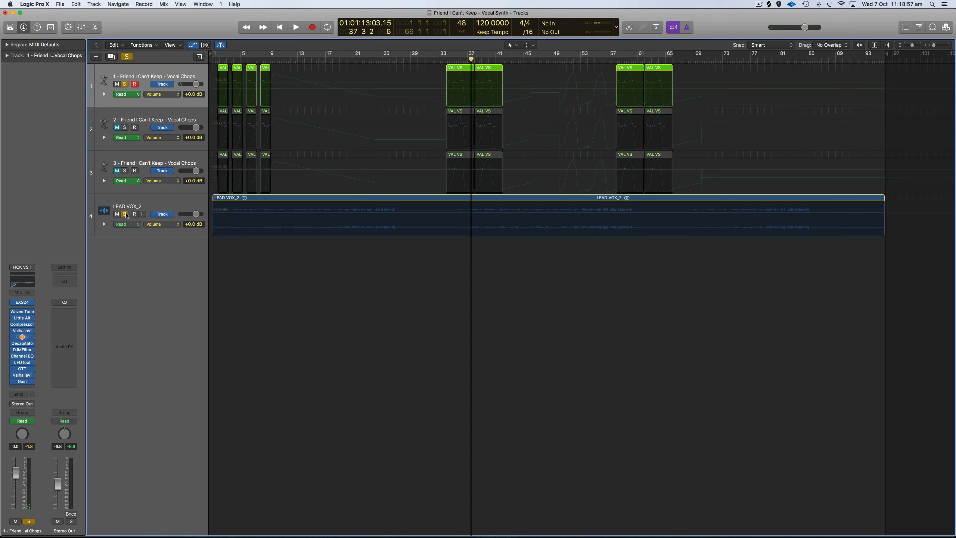
pyautogui.click(127, 57)
pyautogui.click(594, 59)
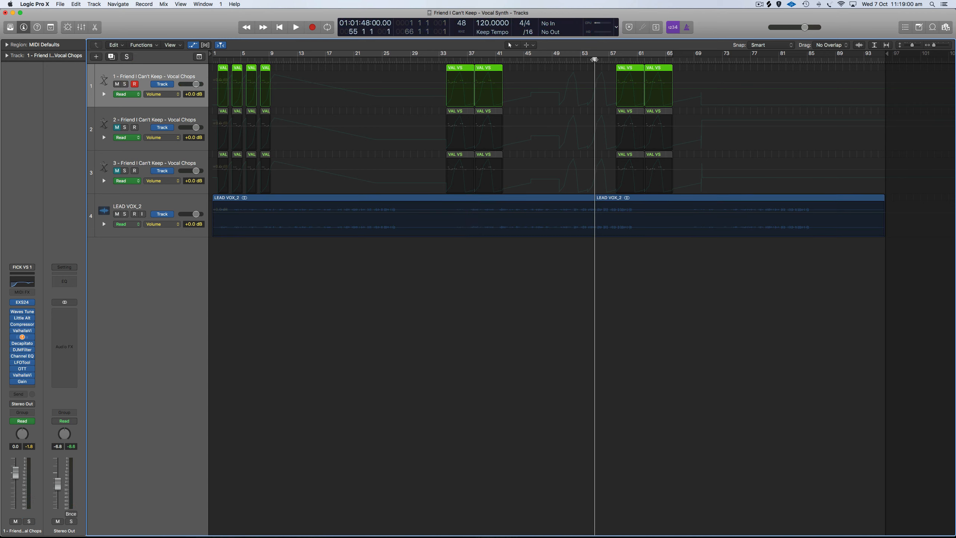
pyautogui.hotkey('ctrl', 'm')
pyautogui.press('space')
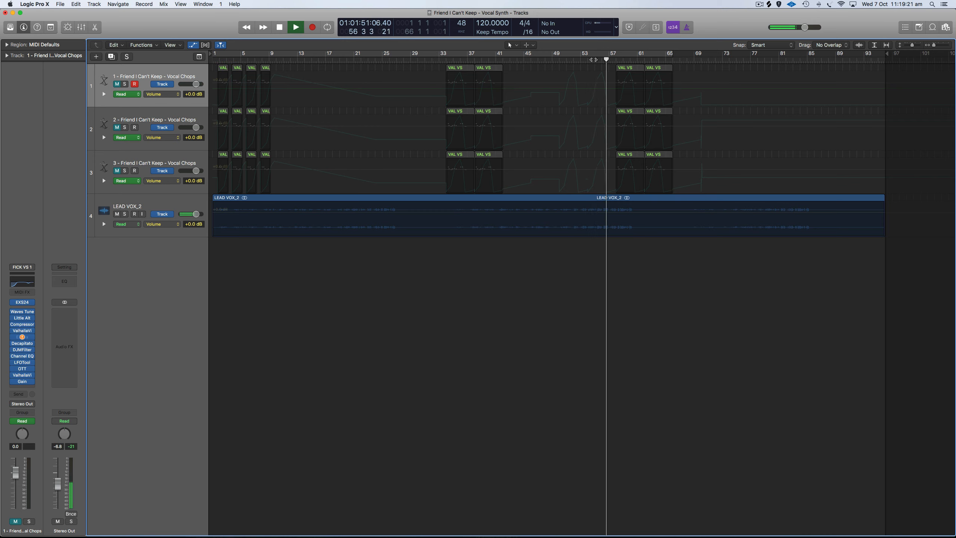
pyautogui.press('space')
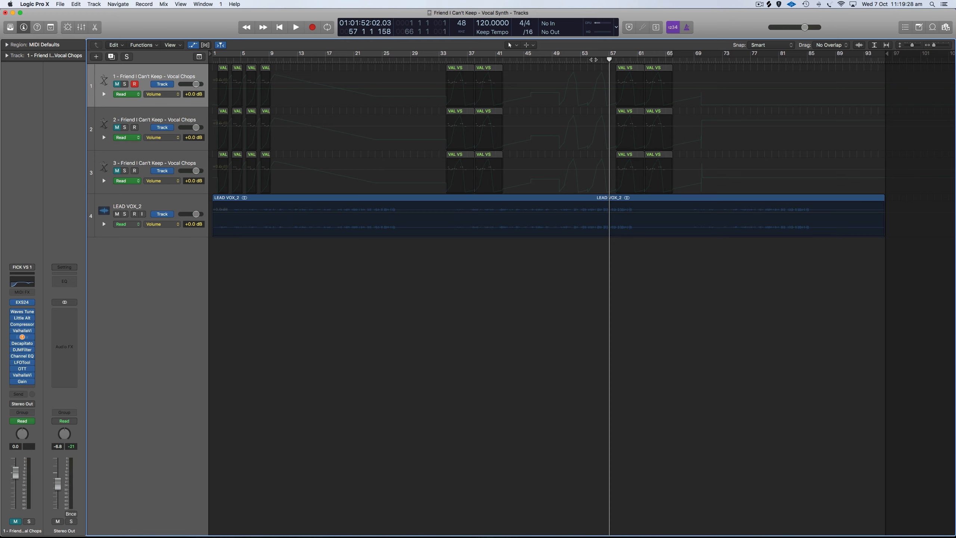
# Step: Unmute the first Vocal Chops track and inspect its Little AlterBoy settings
pyautogui.click(146, 78)
pyautogui.click(117, 84)
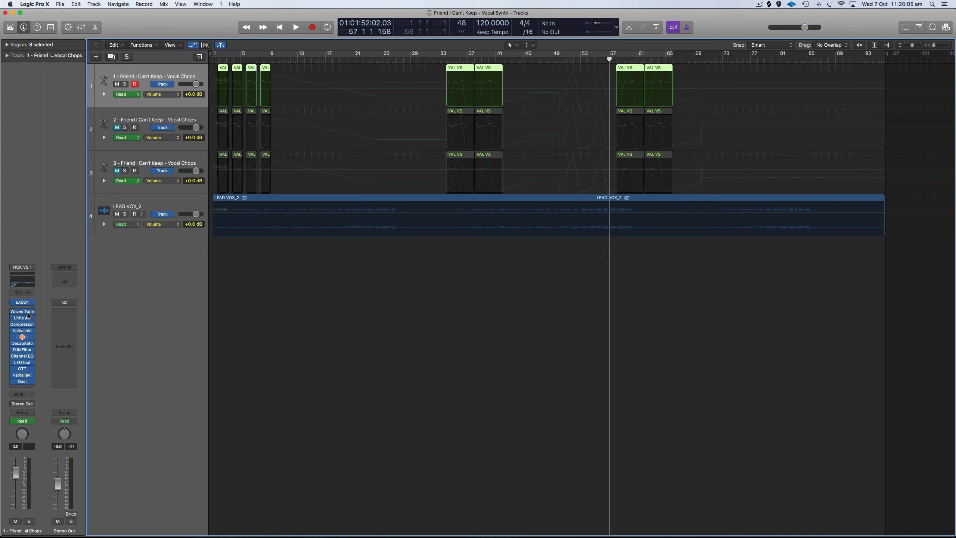
pyautogui.click(26, 319)
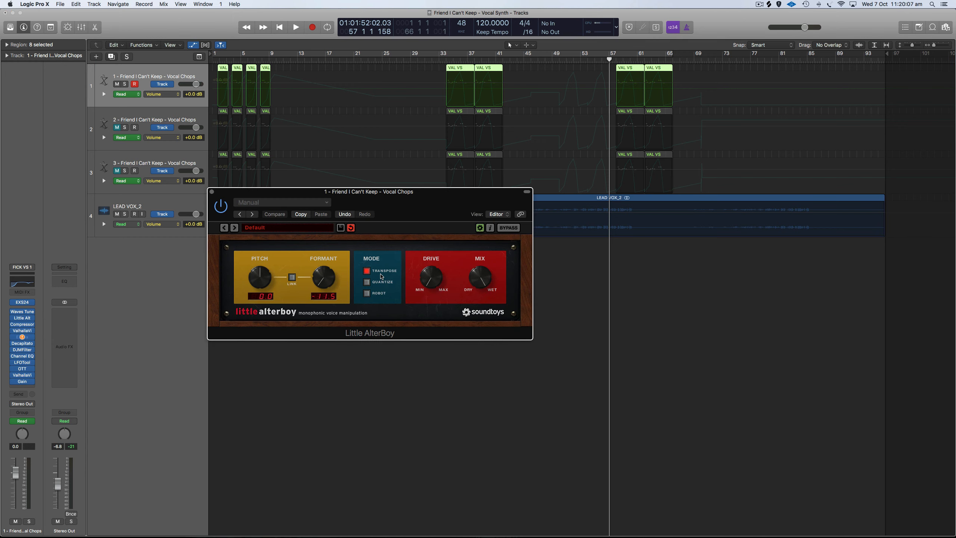
pyautogui.click(211, 191)
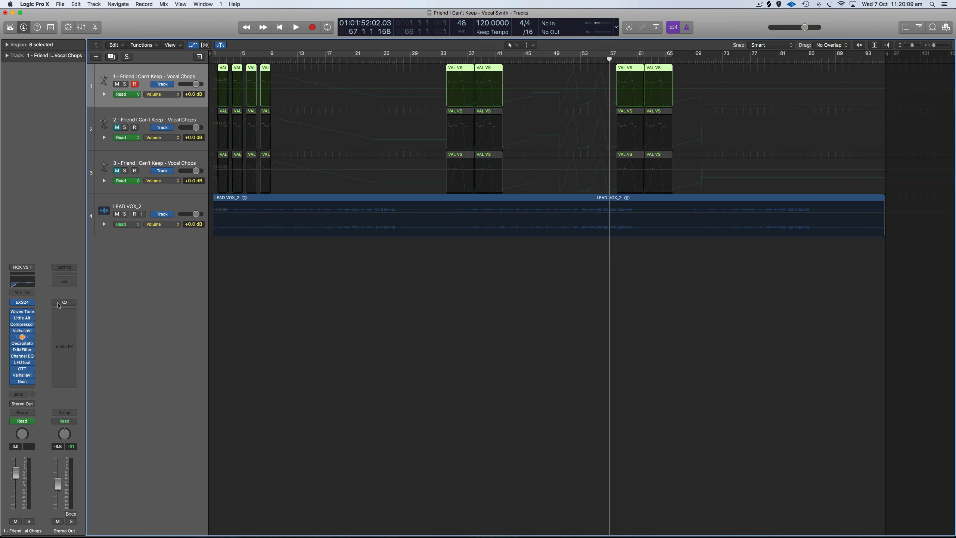
# Step: Inspect the DJMFilter, LFOTool and OTT plug-ins on the first Vocal Chops track and close their windows
pyautogui.click(17, 351)
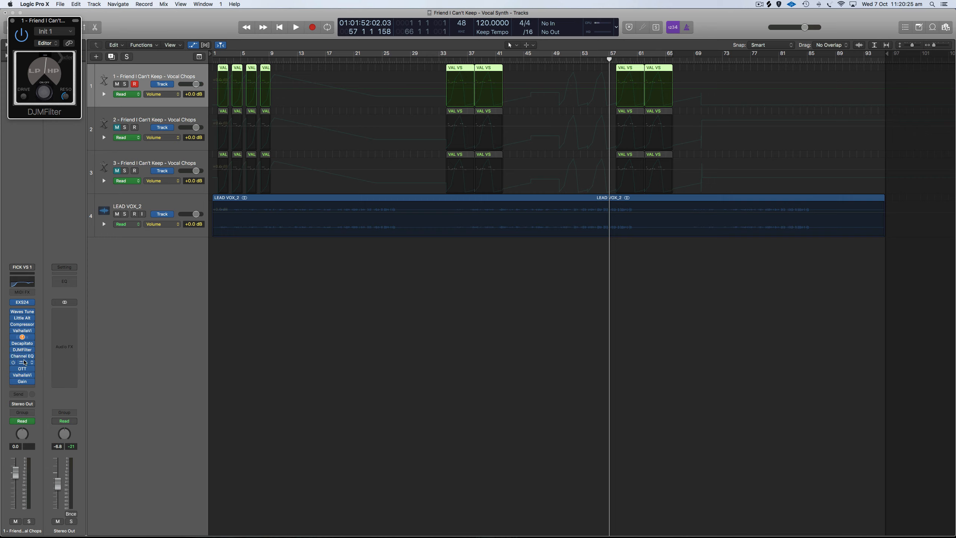
pyautogui.click(25, 364)
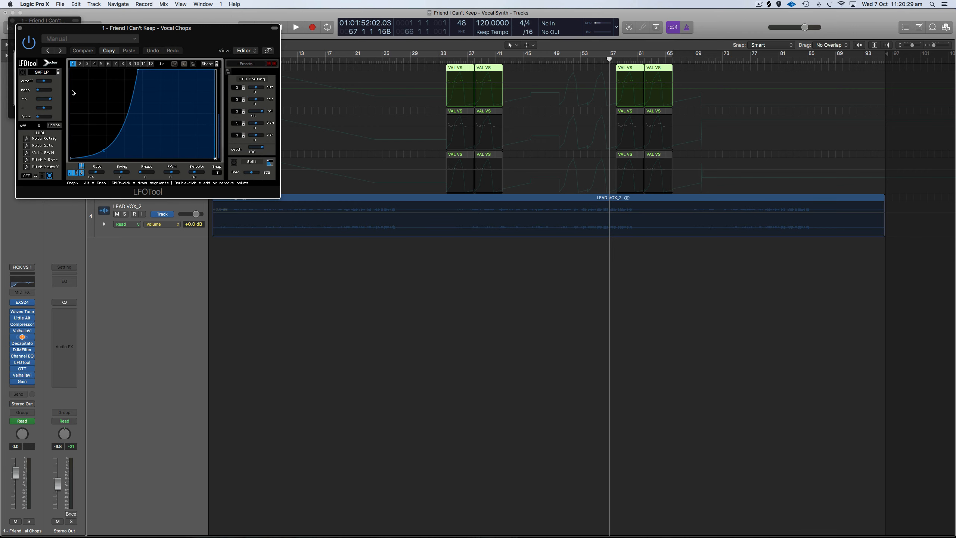
pyautogui.click(20, 28)
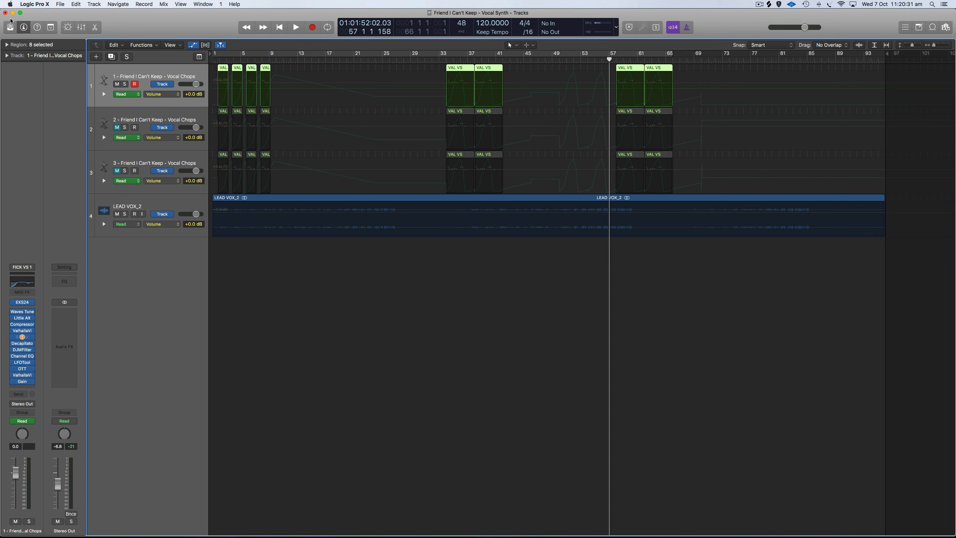
pyautogui.click(24, 368)
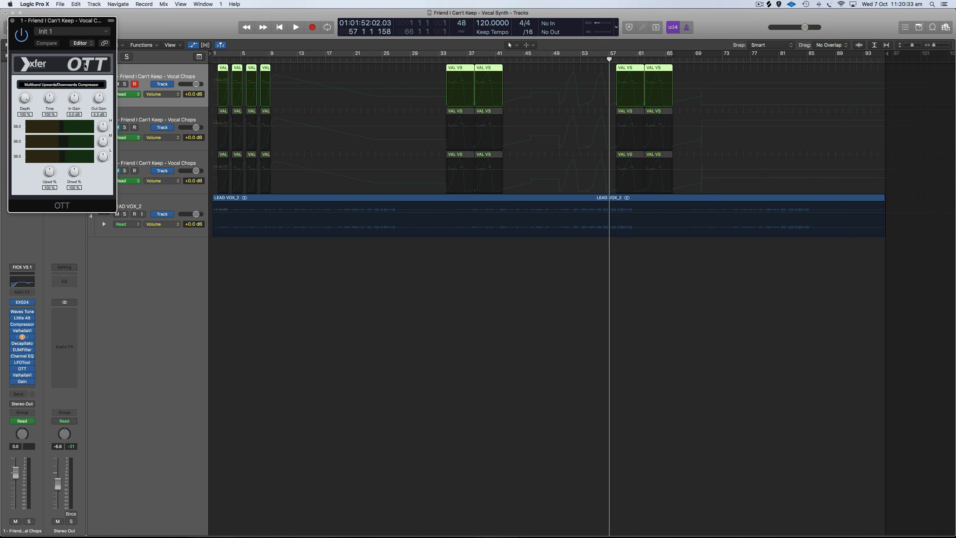
pyautogui.moveTo(84, 20); pyautogui.dragTo(266, 69)
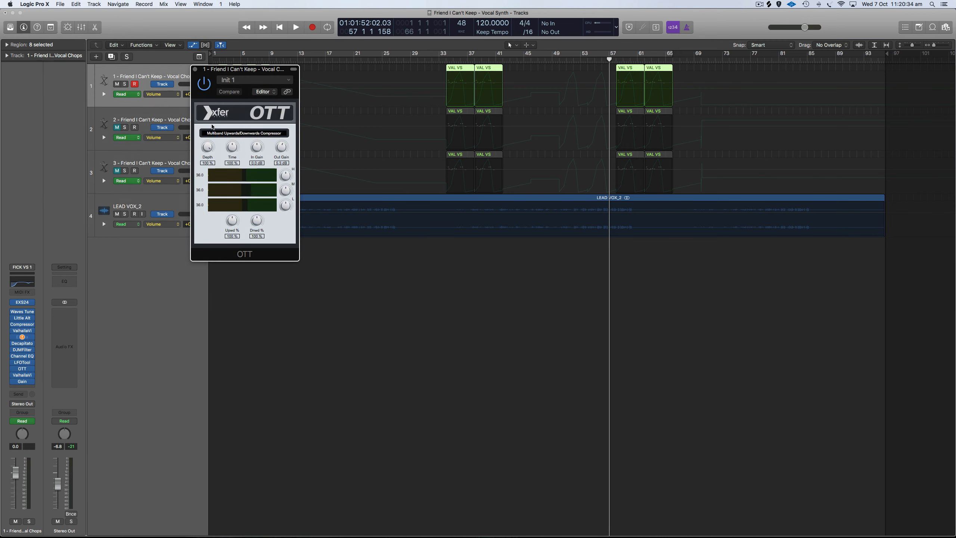
pyautogui.click(22, 350)
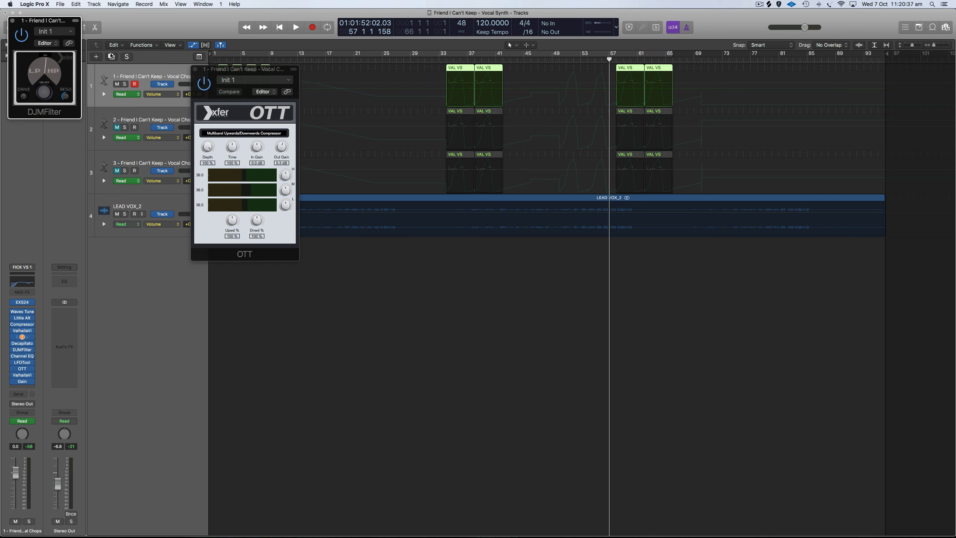
pyautogui.click(12, 20)
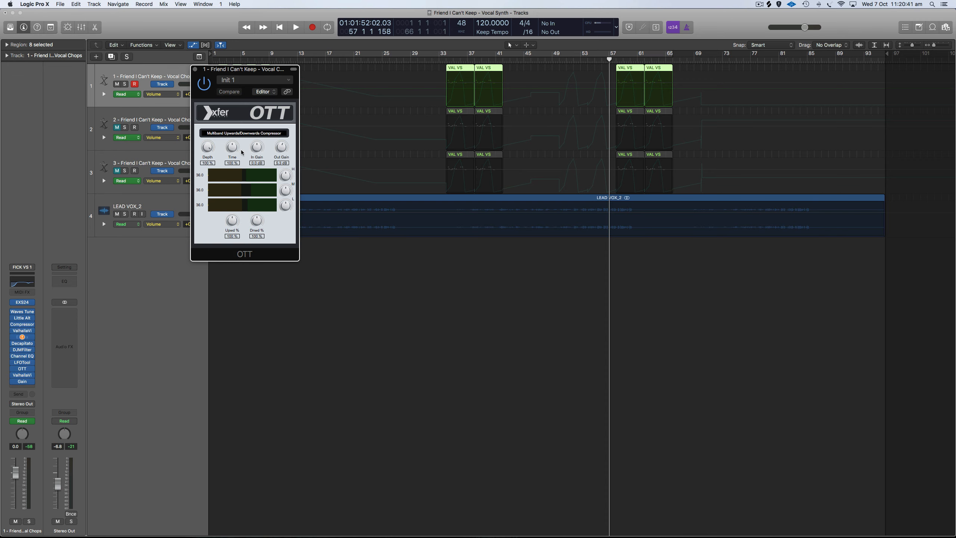
pyautogui.click(195, 70)
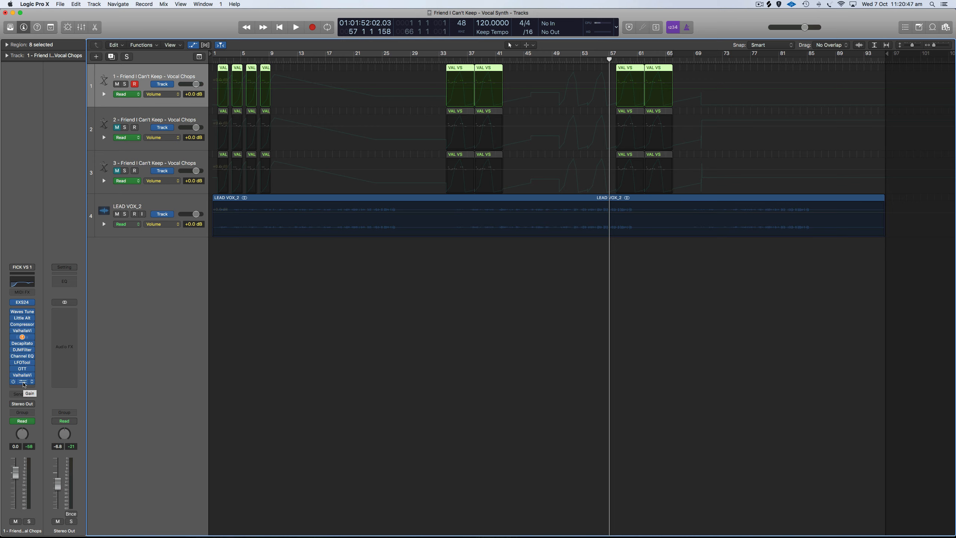
# Step: Review the effect chains of the second and third Vocal Chops tracks, including the second track's Little AlterBoy, and reselect the first track
pyautogui.click(157, 117)
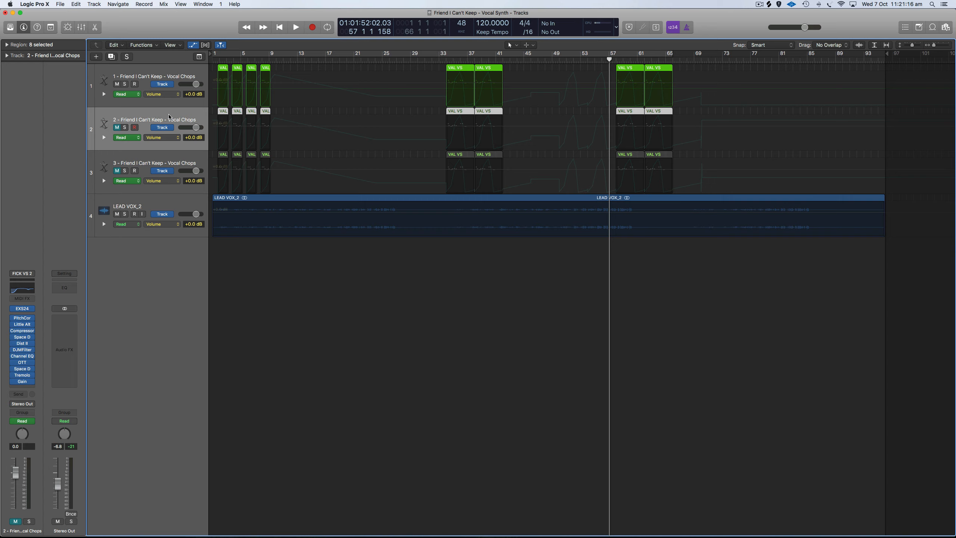
pyautogui.click(22, 324)
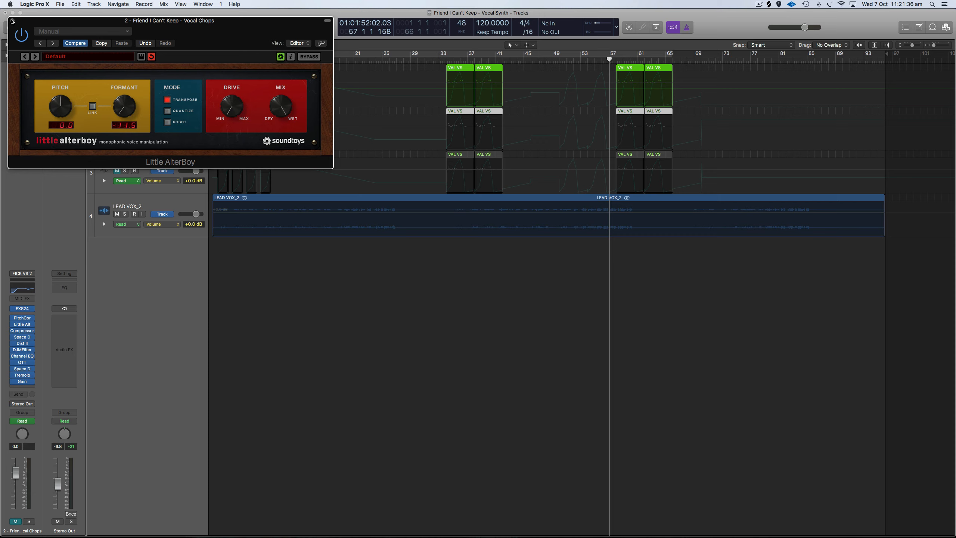
pyautogui.click(13, 21)
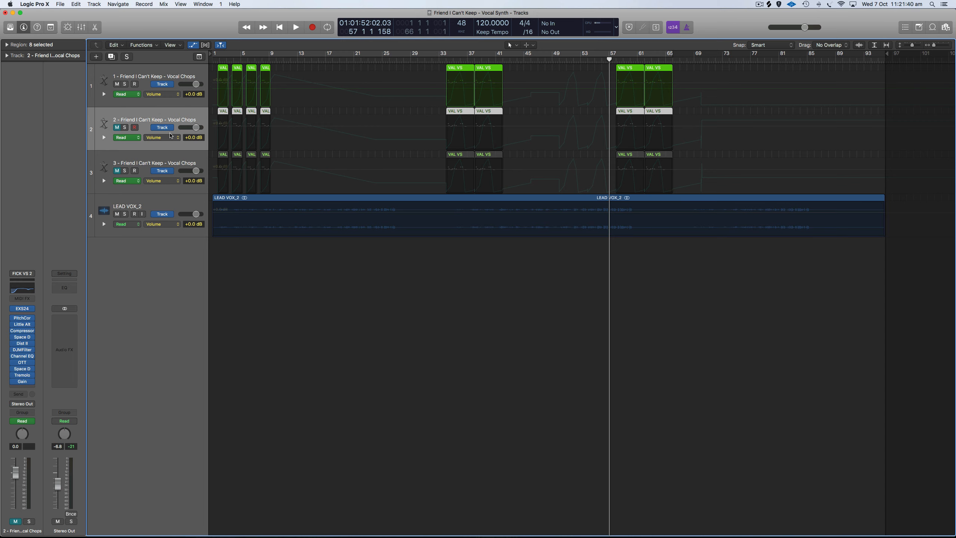
pyautogui.click(200, 164)
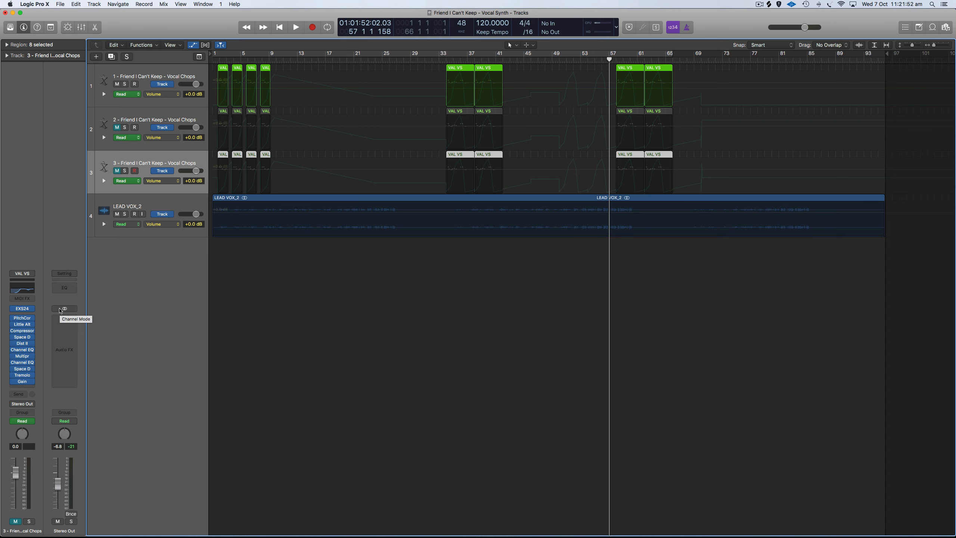
pyautogui.click(152, 72)
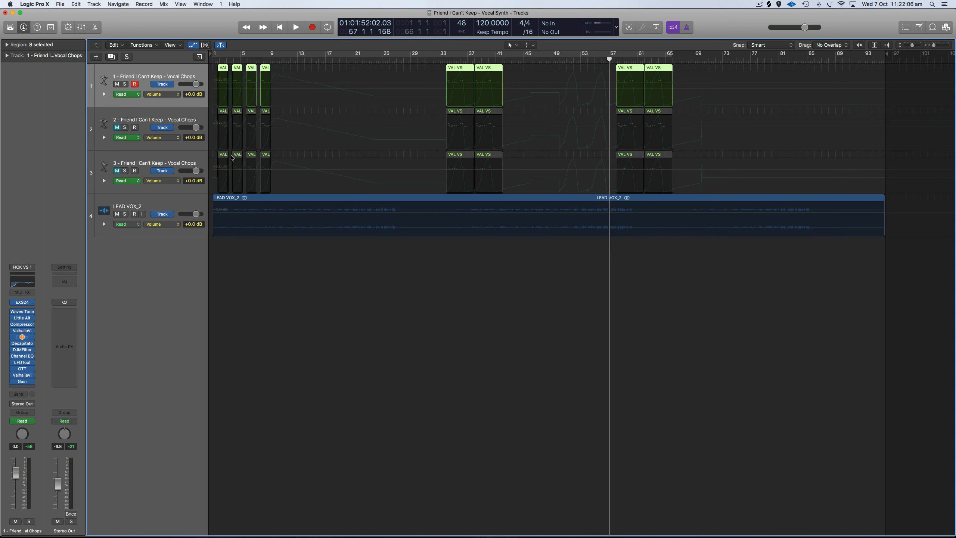
# Step: Split the LEAD VOX_2 audio with the Scissors Tool at about bars 52 and 61 and delete the outer parts
pyautogui.click(529, 45)
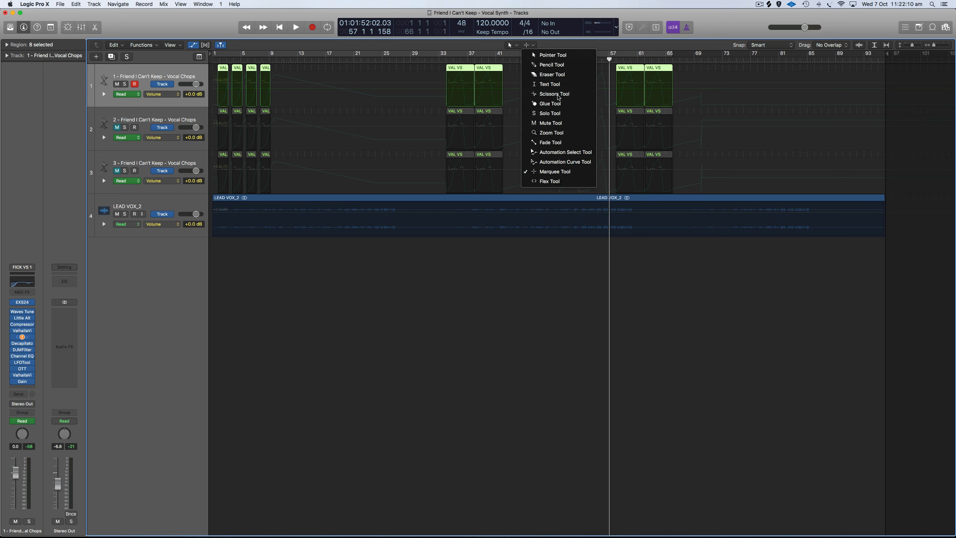
pyautogui.click(553, 94)
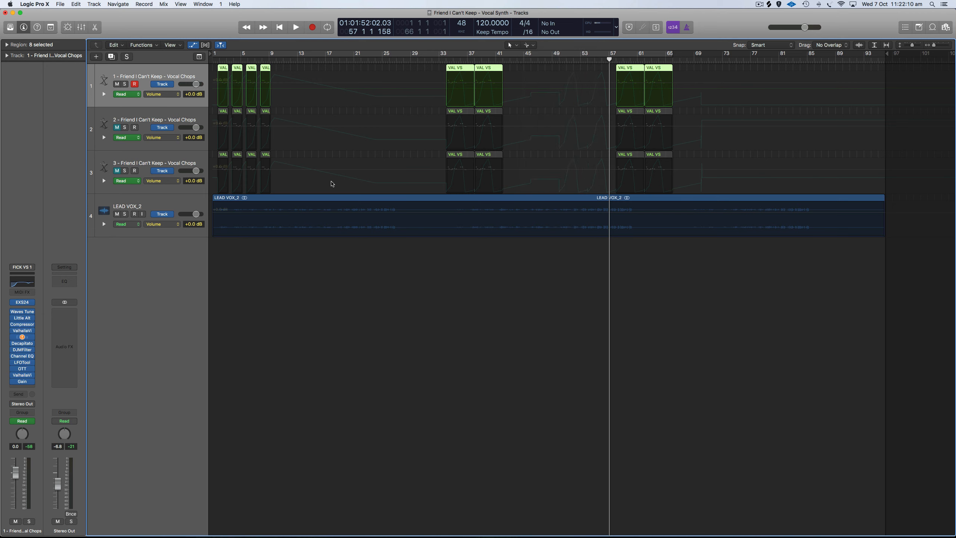
pyautogui.click(574, 216)
pyautogui.click(637, 213)
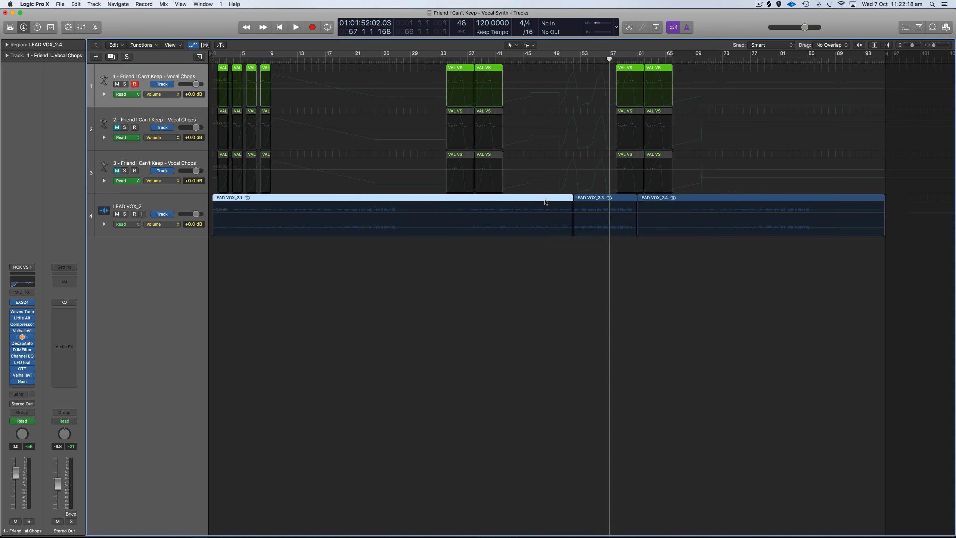
pyautogui.press('Delete')
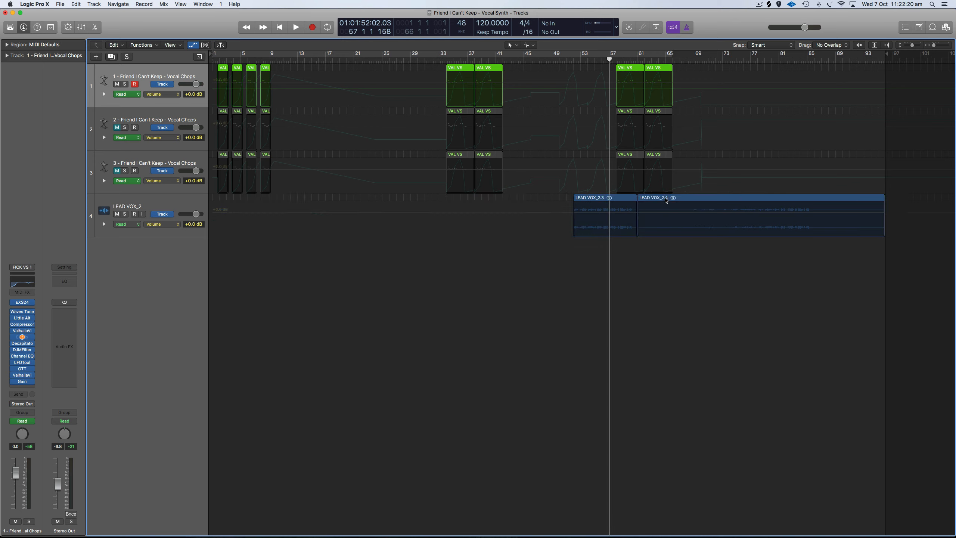
pyautogui.click(668, 199)
pyautogui.press('Delete')
# Step: Move the remaining lead vocal region to bar 1 and solo the LEAD VOX_2 track
pyautogui.moveTo(615, 199); pyautogui.dragTo(254, 199)
pyautogui.click(125, 214)
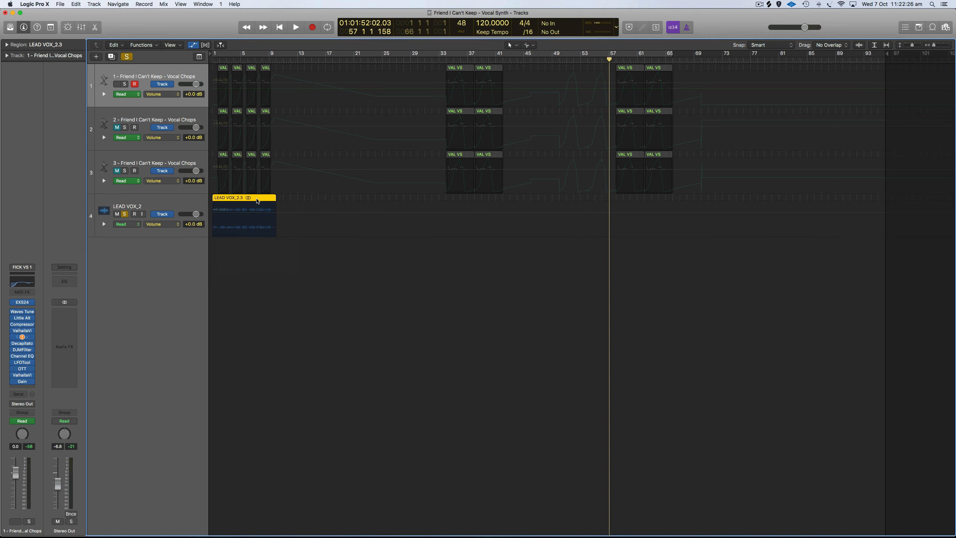
# Step: Open the LEAD VOX_2.3 region in the audio file editor and turn on transient editing
pyautogui.doubleClick(257, 201)
pyautogui.click(519, 378)
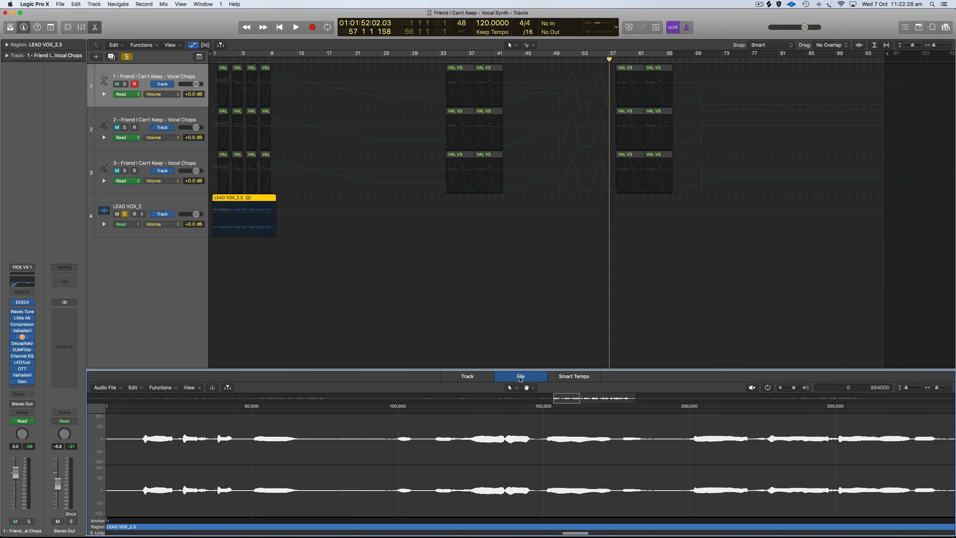
pyautogui.click(212, 389)
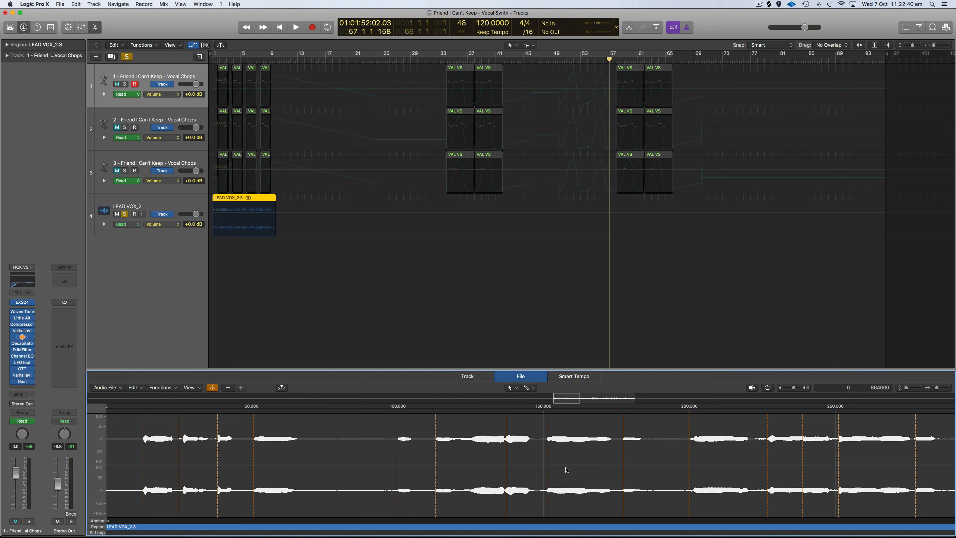
# Step: Reduce the number of detected transients in the vocal by five steps, then increase it by one step
pyautogui.click(227, 388)
pyautogui.click(227, 388)
pyautogui.click(227, 387)
pyautogui.click(227, 388)
pyautogui.click(227, 388)
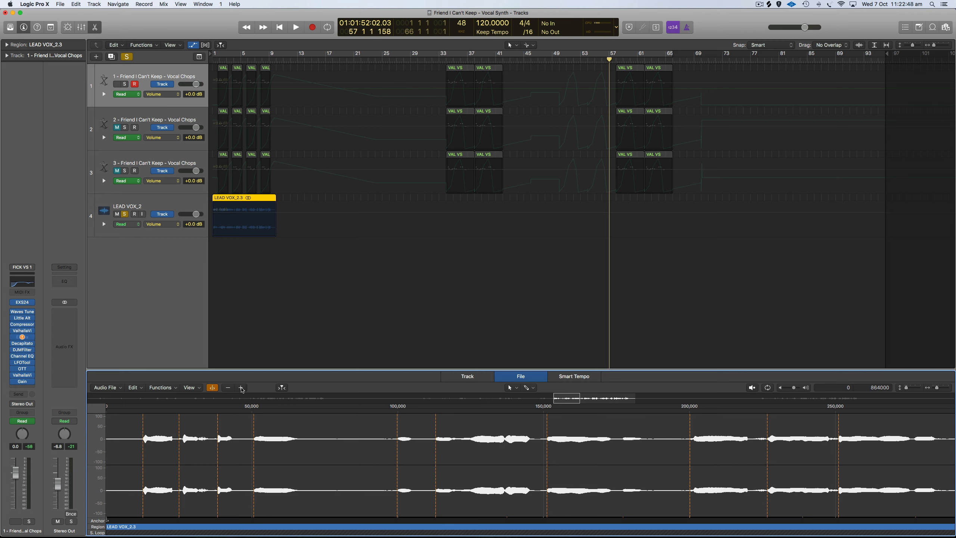
pyautogui.click(241, 388)
pyautogui.click(243, 201)
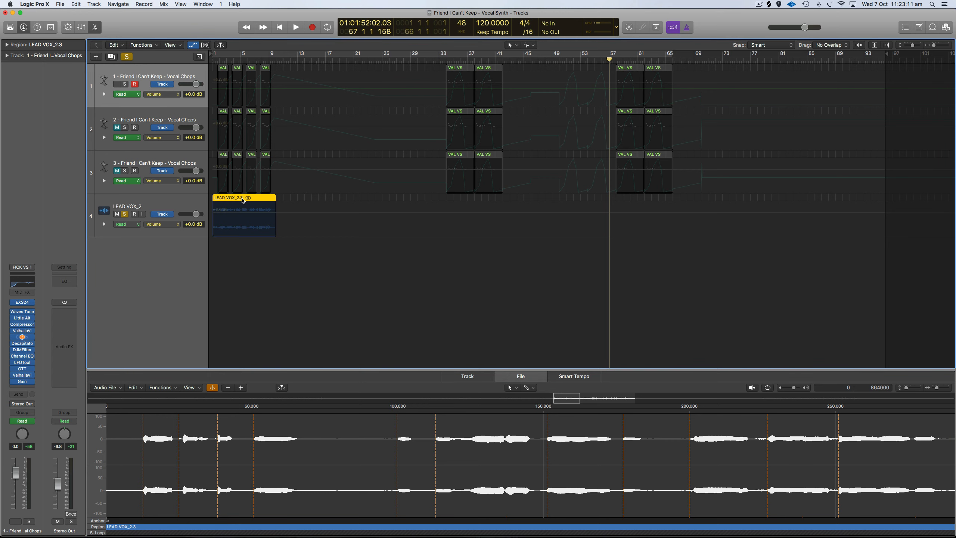
pyautogui.rightClick(242, 201)
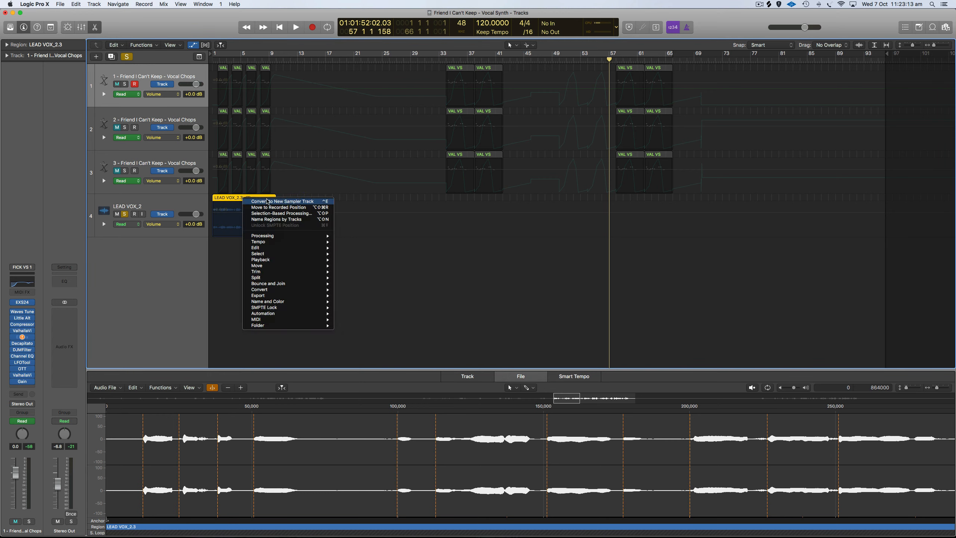
pyautogui.moveTo(291, 293)
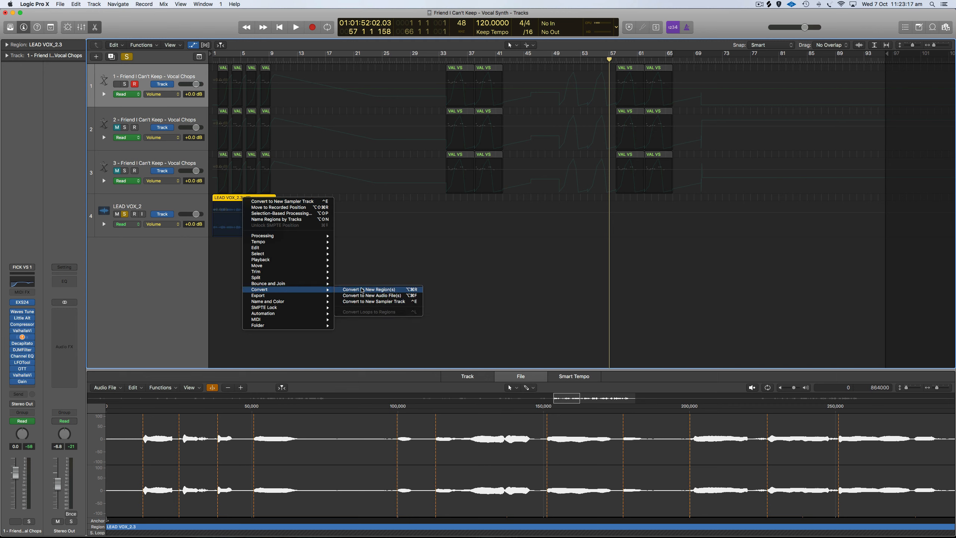
pyautogui.click(391, 301)
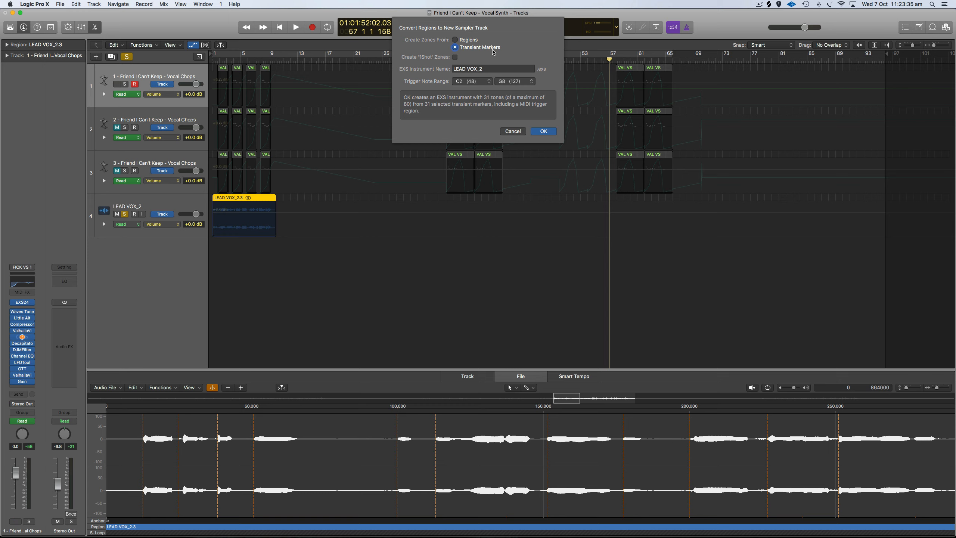
pyautogui.click(456, 40)
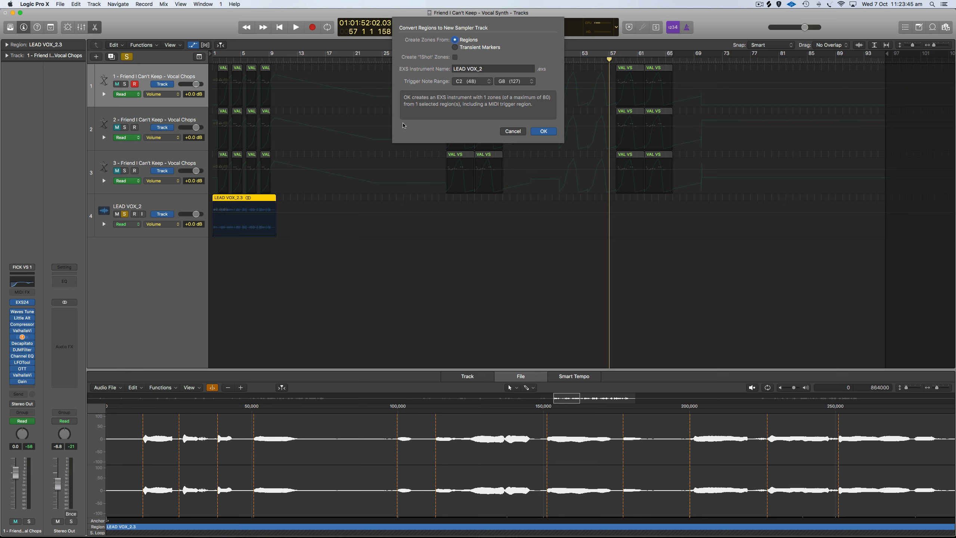
pyautogui.click(517, 131)
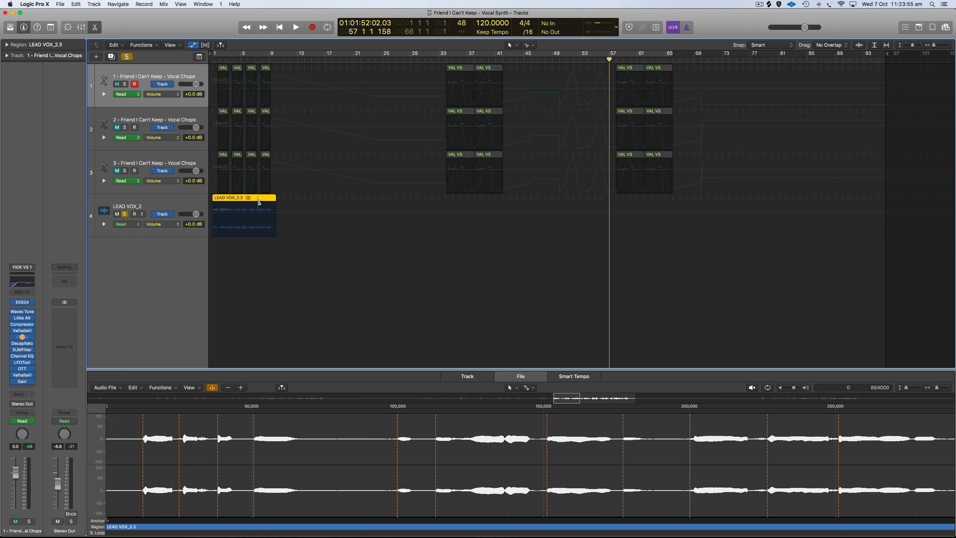
# Step: Slice the LEAD VOX_2.3 region at its transient markers
pyautogui.press('super+s')
pyautogui.press('super+s')
pyautogui.keyDown('alt'); pyautogui.keyDown('super'); pyautogui.click(251, 200); pyautogui.keyUp('super'); pyautogui.keyUp('alt')
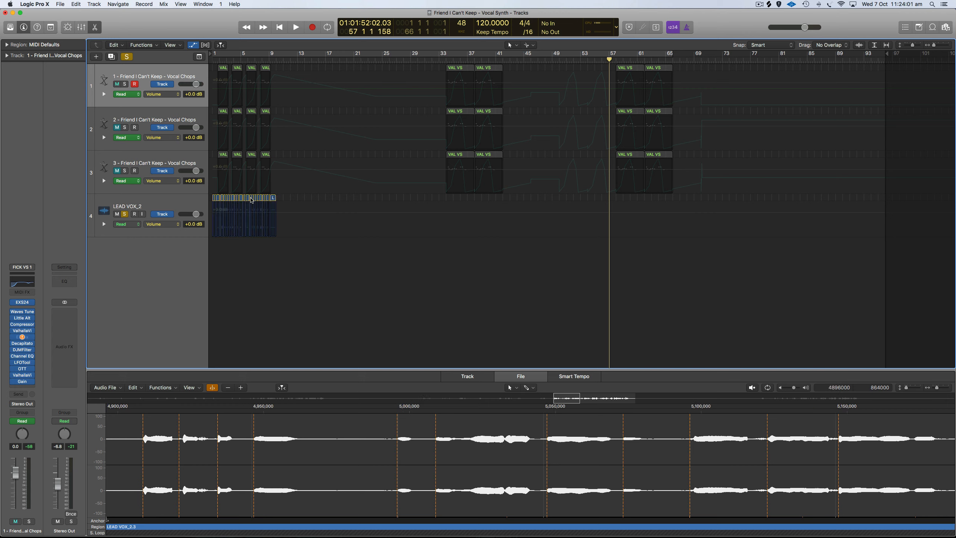
# Step: Look up the shortcut assigned to Slice at Transient Markers in the key commands list
pyautogui.click(38, 3)
pyautogui.moveTo(54, 32)
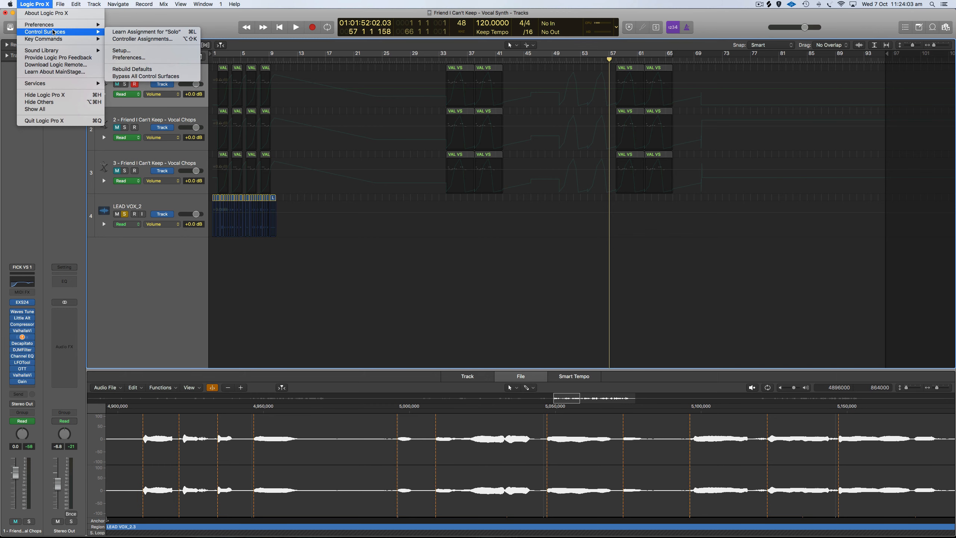
pyautogui.moveTo(90, 43)
pyautogui.click(119, 46)
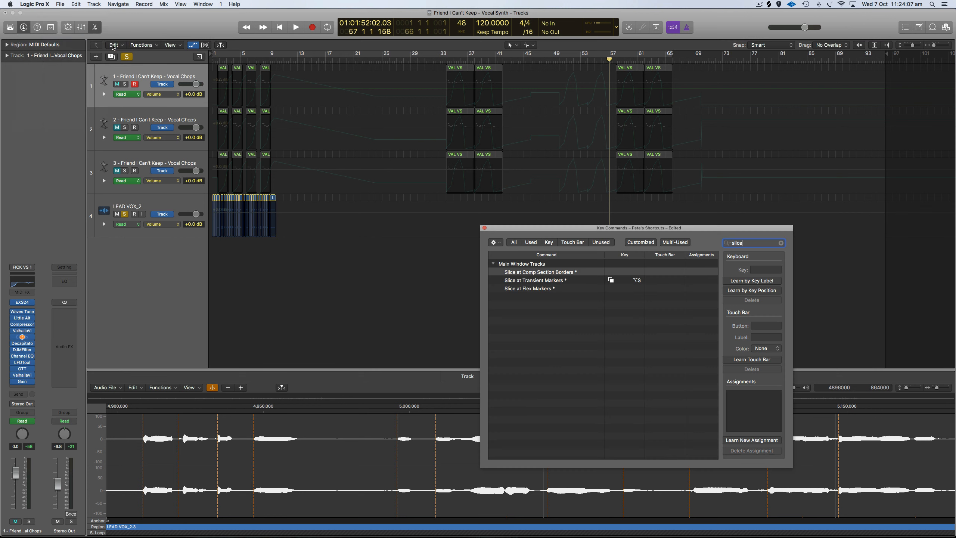
pyautogui.click(644, 283)
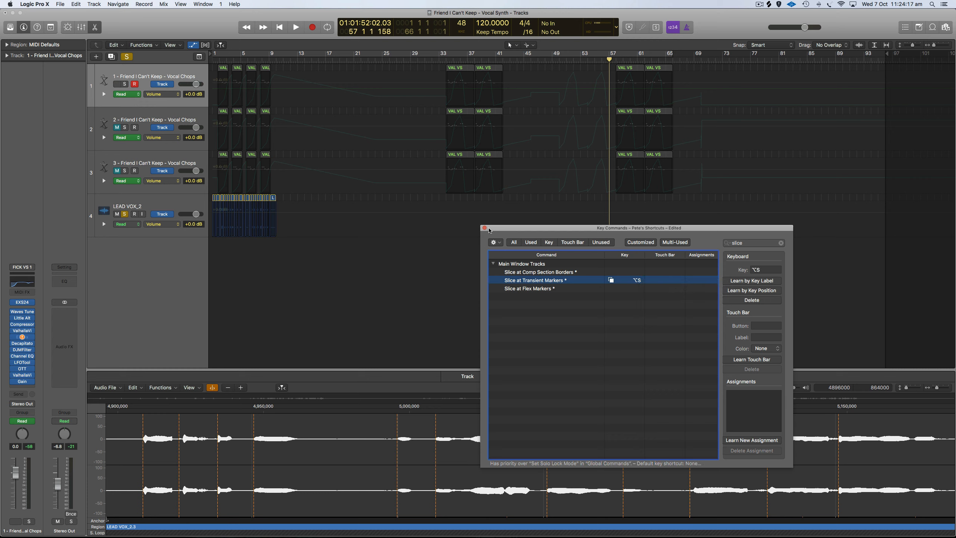
pyautogui.click(484, 228)
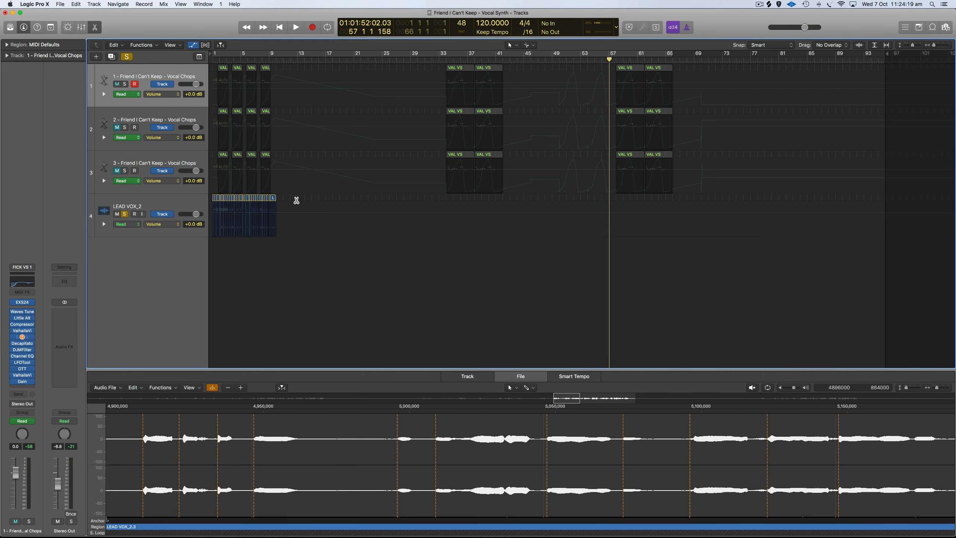
# Step: Trim the end of the short LEAD VOX_2.15 slice to leave a small gap before LEAD VOX_2.17
pyautogui.press('super+Right')
pyautogui.press('super+Right')
pyautogui.press('super+Right')
pyautogui.press('super+Right')
pyautogui.press('super+Right')
pyautogui.hscroll(-12, 300, 204)
pyautogui.hscroll(-15, 300, 207)
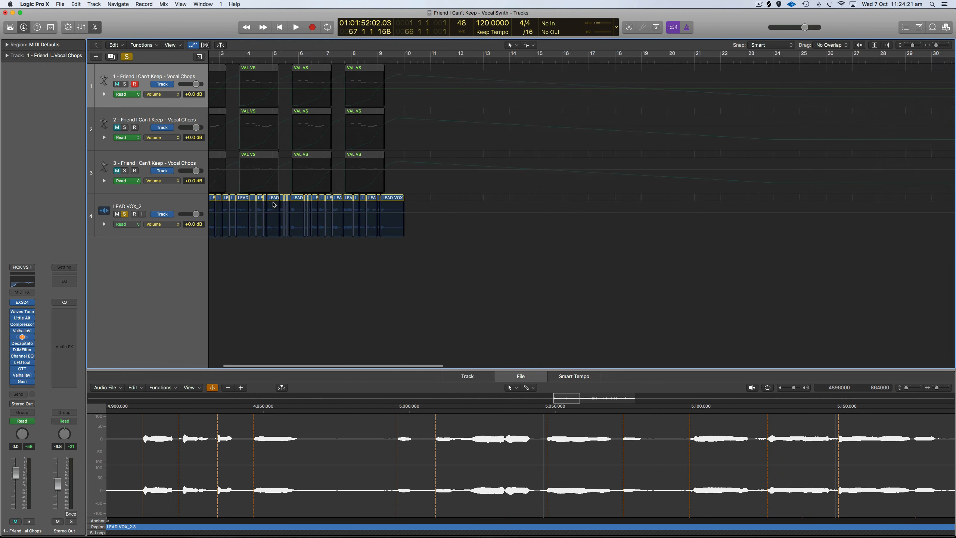
pyautogui.press('super+Right')
pyautogui.press('super+Right')
pyautogui.press('super+Right')
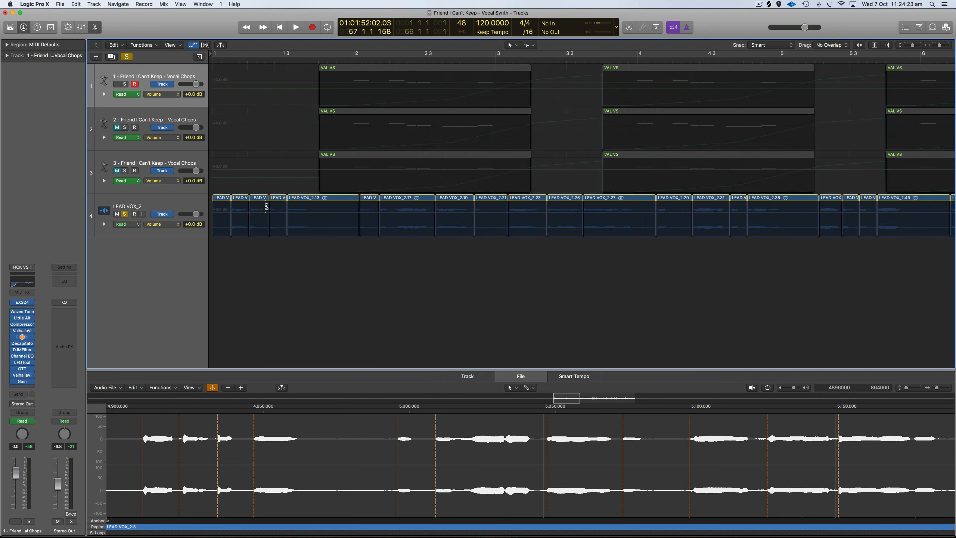
pyautogui.click(449, 209)
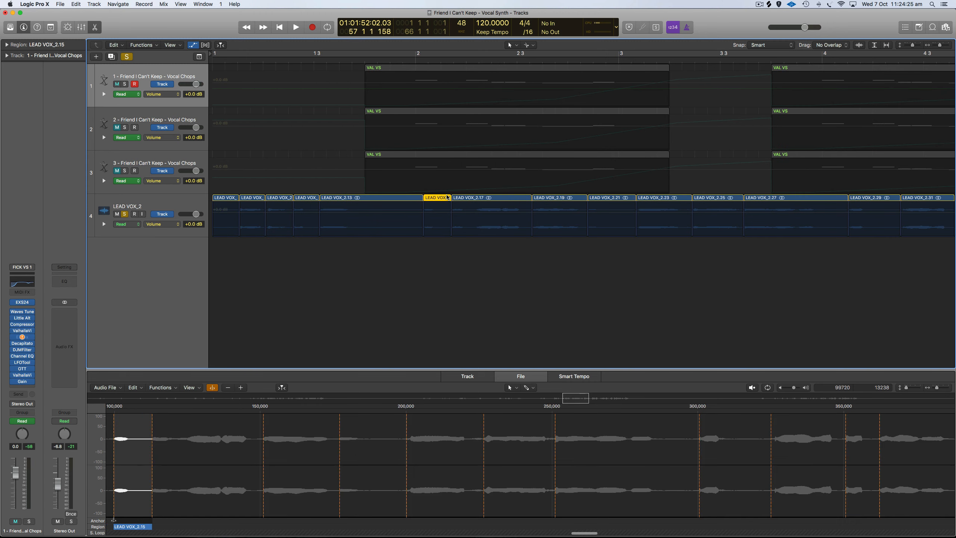
pyautogui.moveTo(450, 222); pyautogui.dragTo(449, 198)
# Step: Trim the start of the LEAD VOX_2.17 slice to a slightly later point, just after beat 2 1 3
pyautogui.press('super+Right')
pyautogui.press('super+Right')
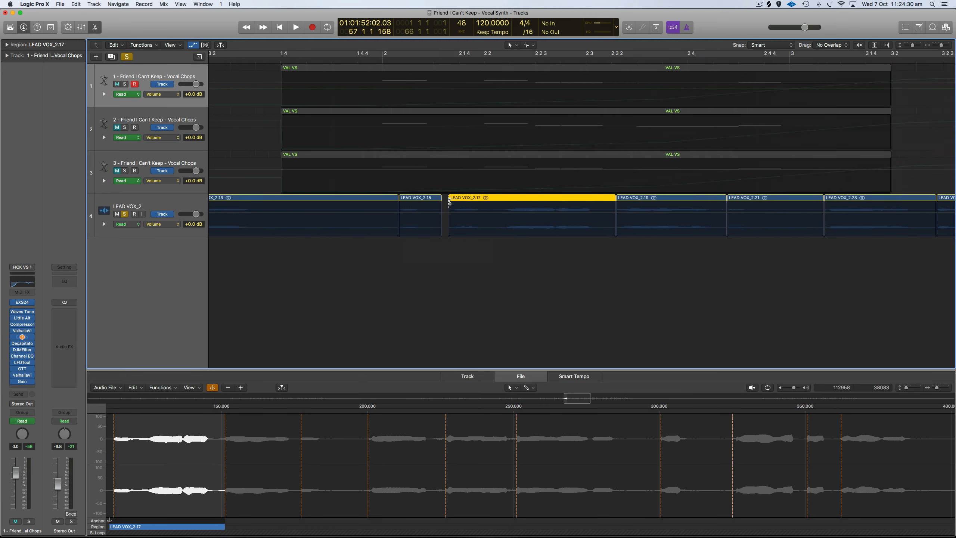
pyautogui.press('super+Down')
pyautogui.press('super+Down')
pyautogui.press('super+Down')
pyautogui.press('super+Down')
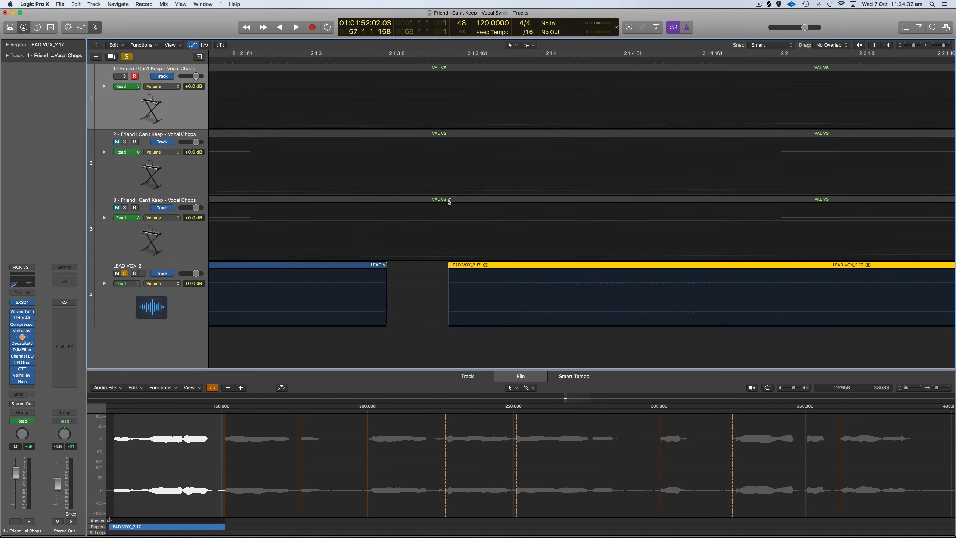
pyautogui.moveTo(448, 277); pyautogui.dragTo(505, 275)
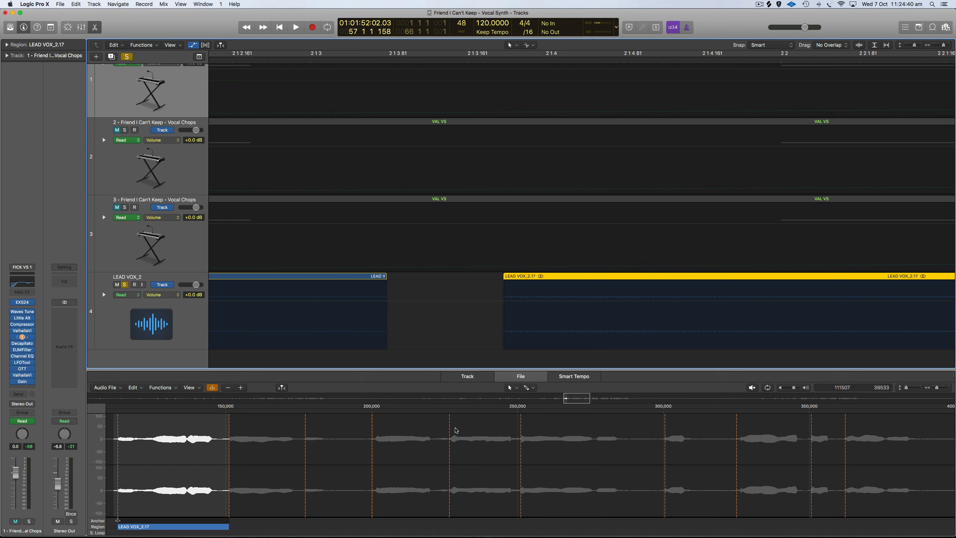
pyautogui.press('super+Left')
pyautogui.press('super+Left')
pyautogui.press('super+Left')
pyautogui.press('super+Left')
pyautogui.press('super+Left')
pyautogui.press('super+Left')
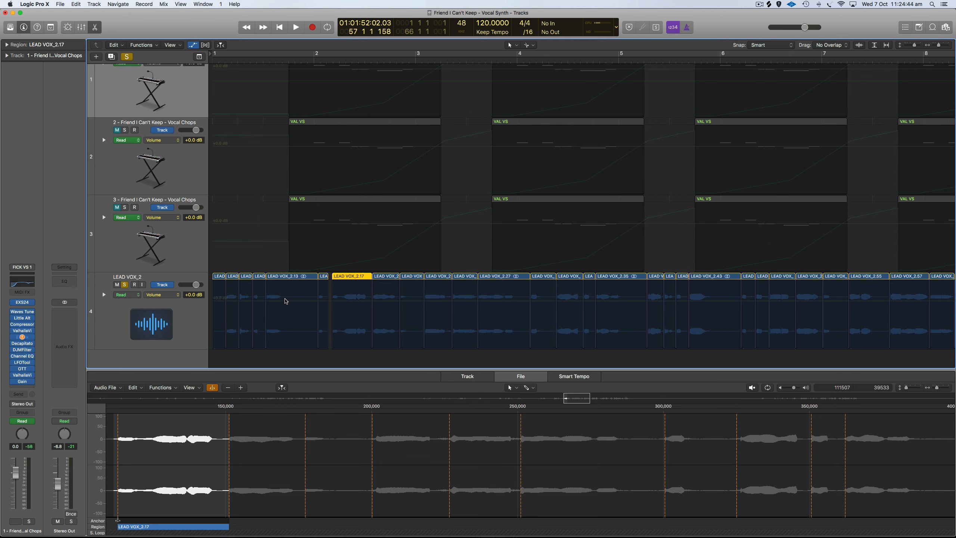
pyautogui.click(183, 278)
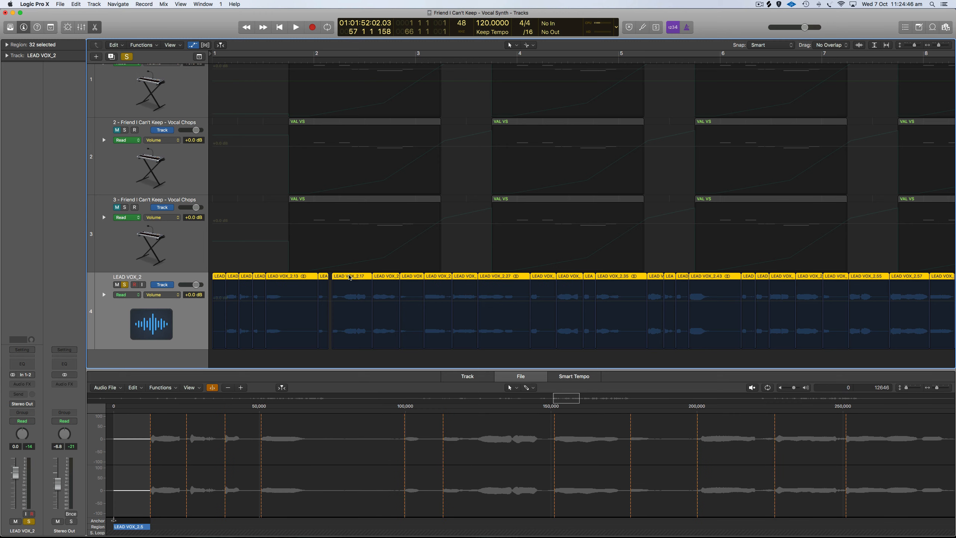
pyautogui.rightClick(349, 277)
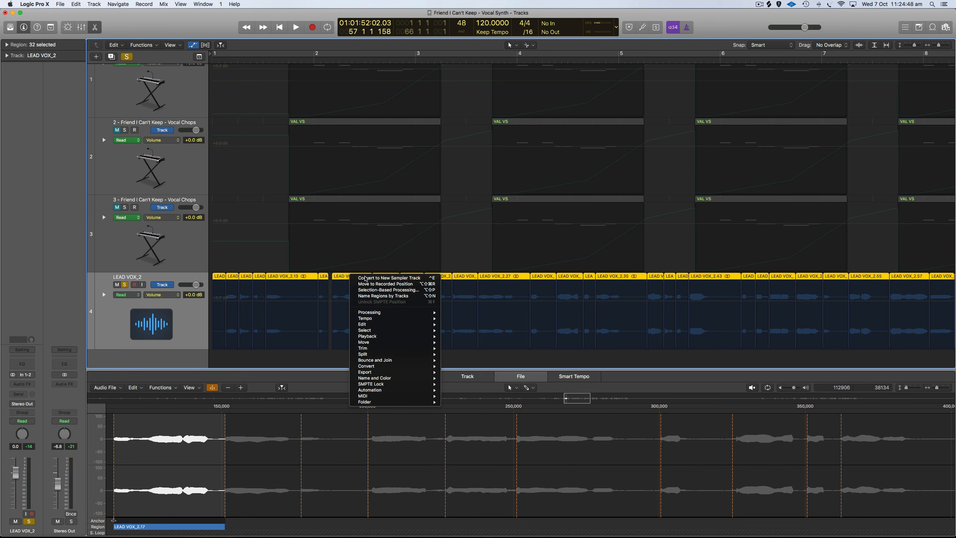
pyautogui.click(365, 278)
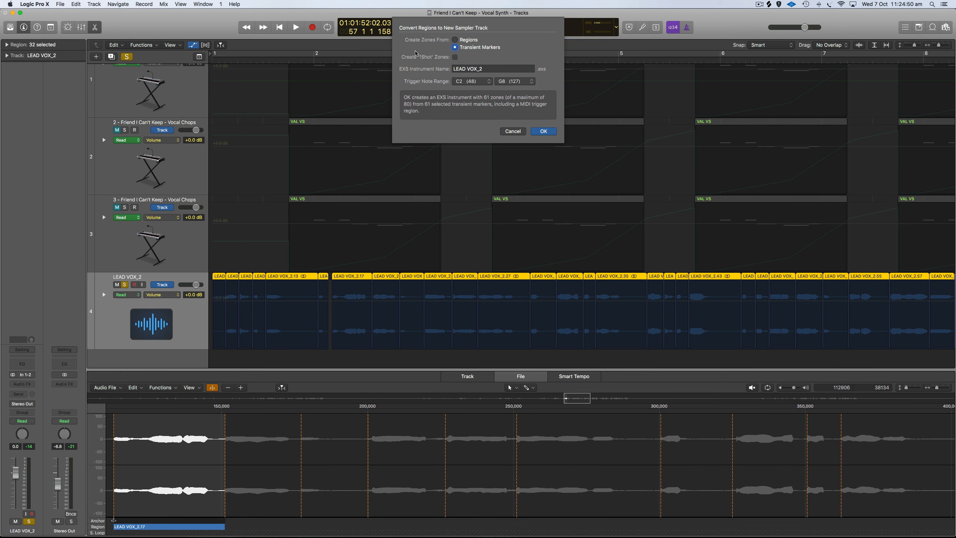
pyautogui.click(455, 39)
pyautogui.click(513, 131)
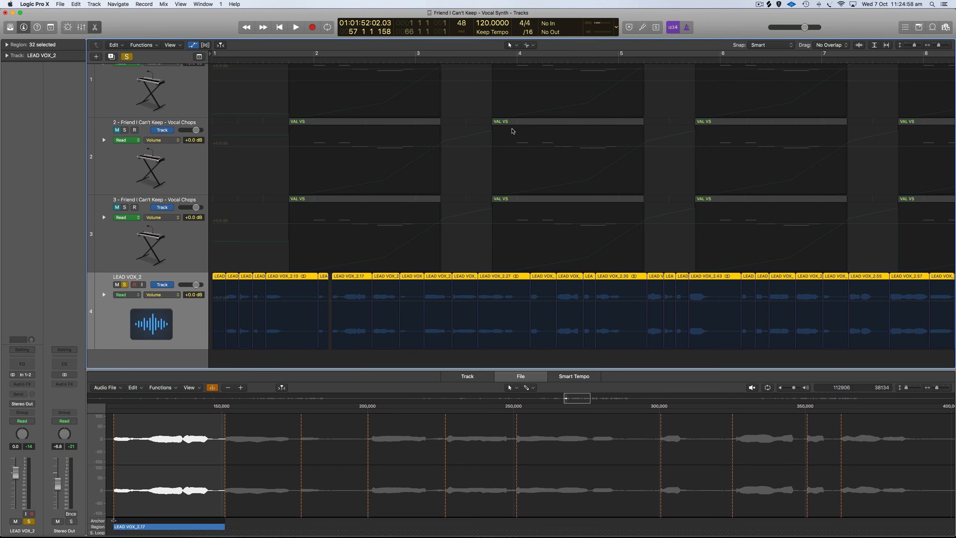
# Step: Undo the slice trims and the slicing of the lead vocal at its transient markers
pyautogui.click(435, 361)
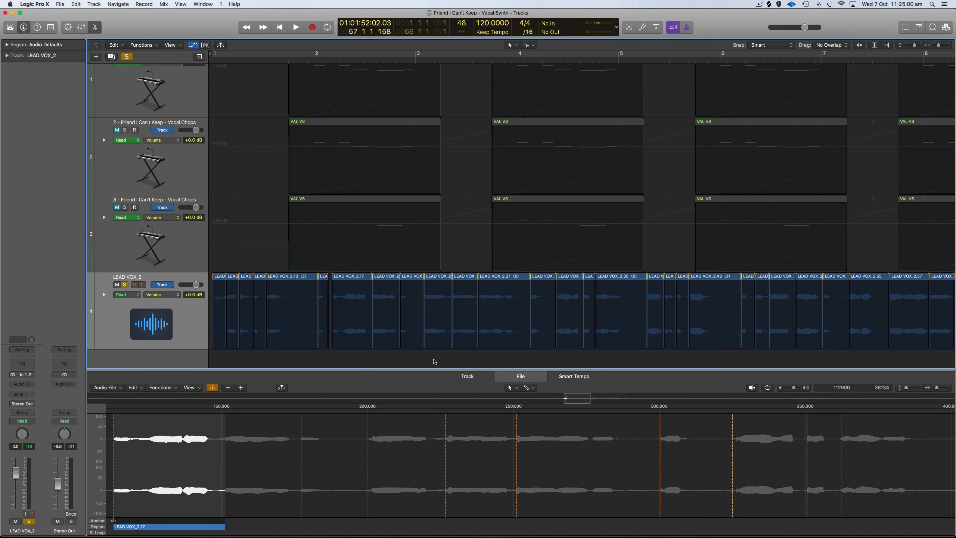
pyautogui.press('super+z')
pyautogui.press('super+z')
pyautogui.press('super+z')
pyautogui.press('super+z')
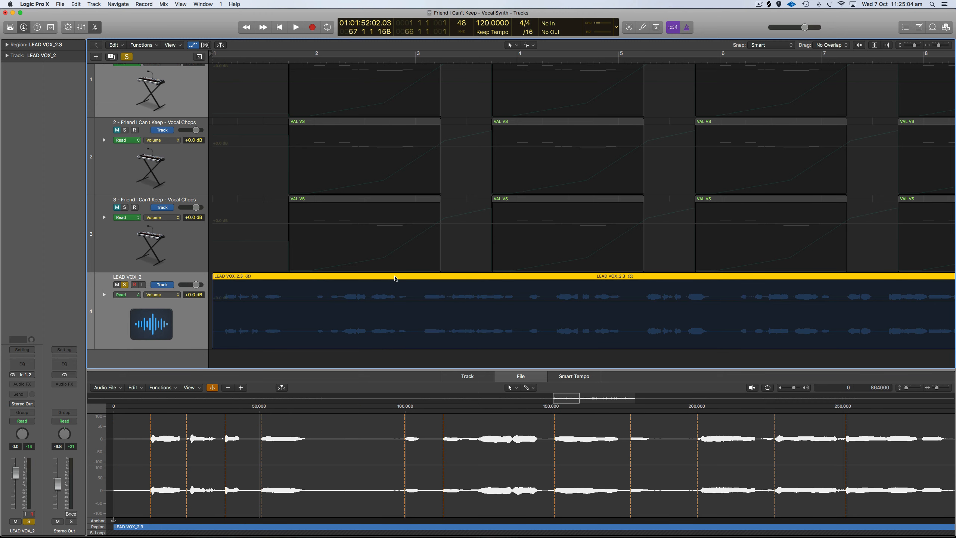
# Step: Convert the LEAD VOX_2.3 region to a new sampler track with zones from transient markers, naming the EXS instrument "Lead effect"
pyautogui.rightClick(394, 278)
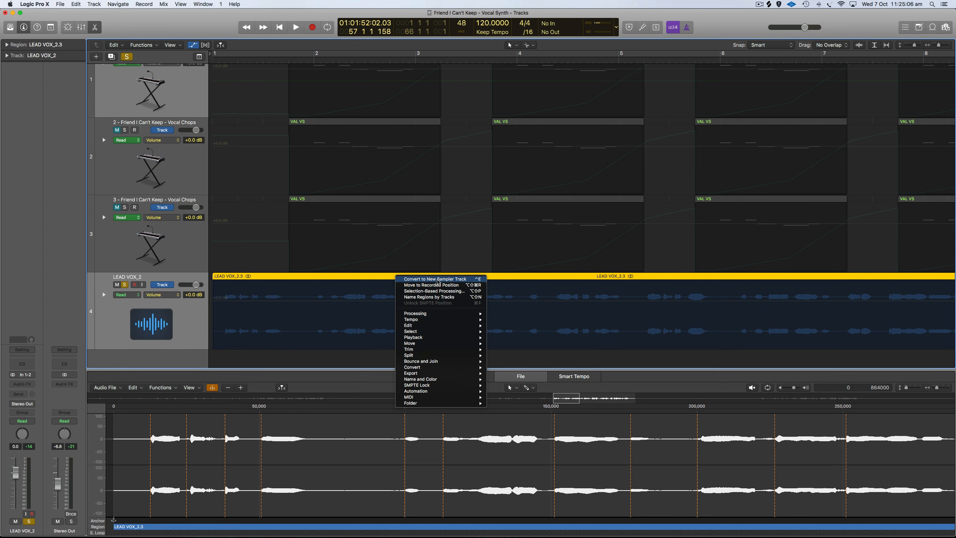
pyautogui.click(438, 279)
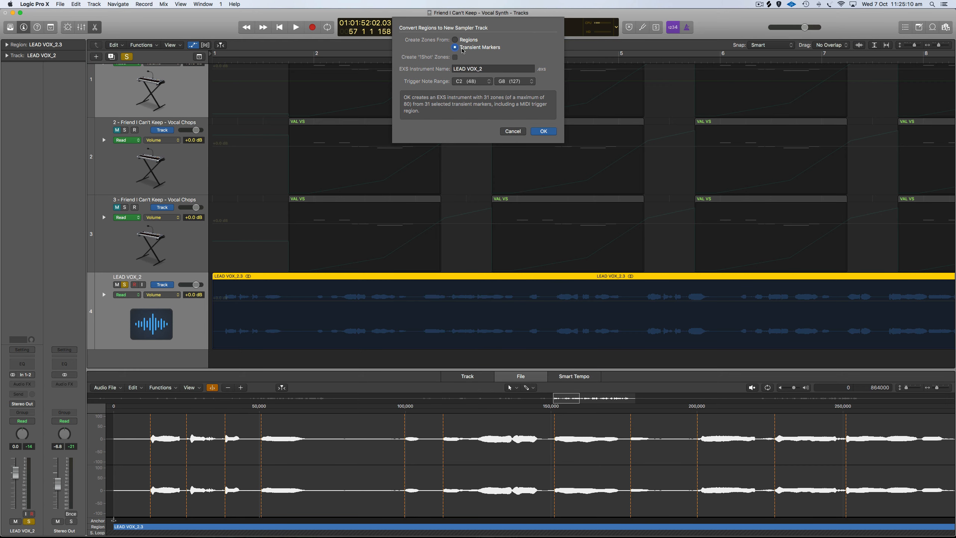
pyautogui.tripleClick(489, 68)
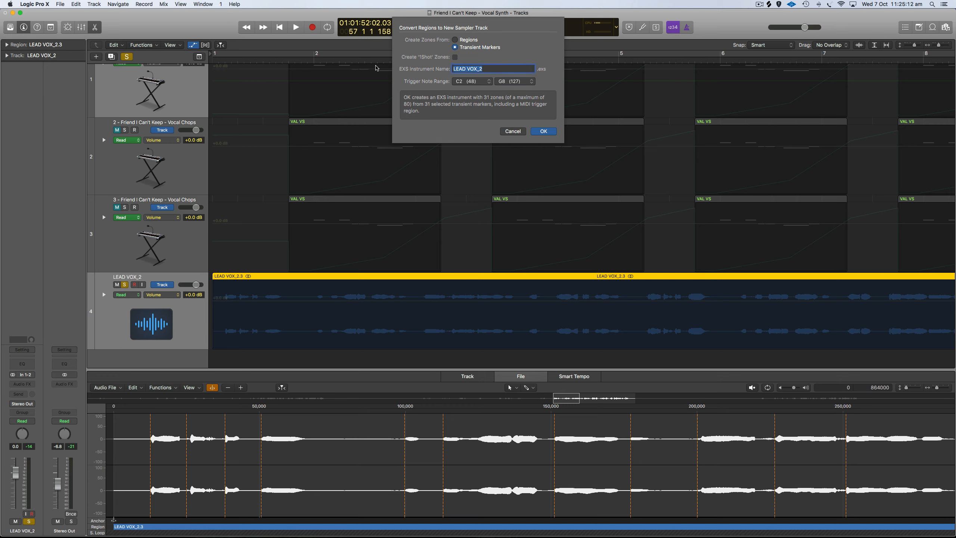
pyautogui.write('Lead effect')
pyautogui.click(542, 131)
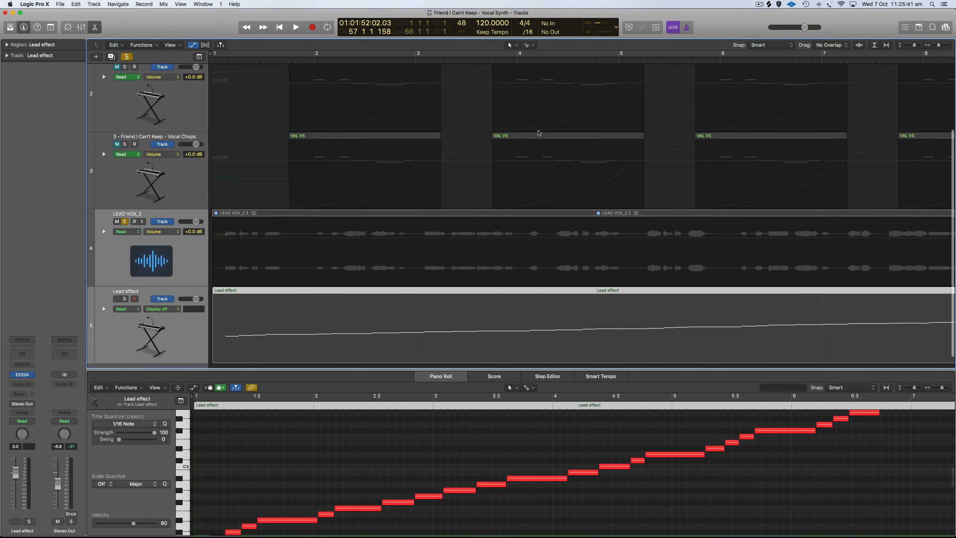
# Step: Unsolo the LEAD VOX_2 track, then solo and select the Lead effect sampler track
pyautogui.click(169, 215)
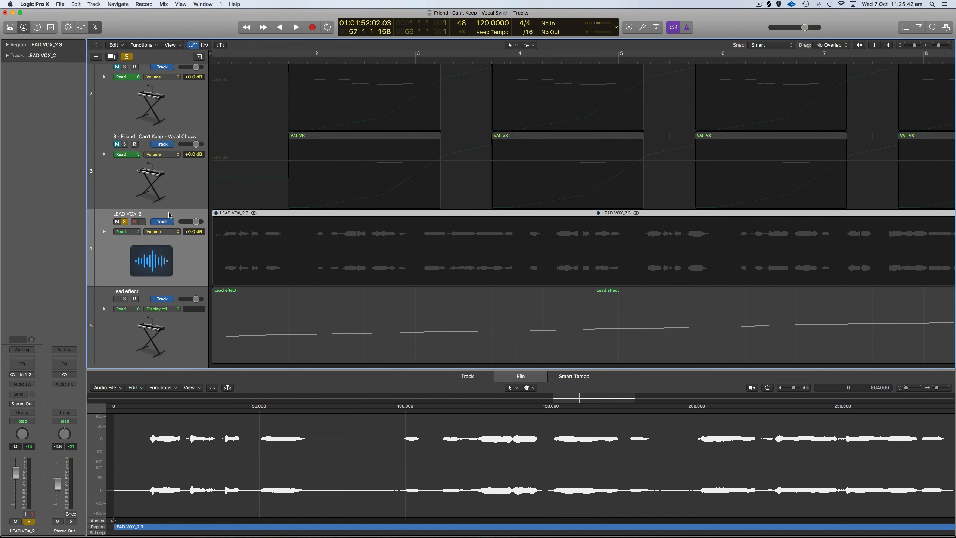
pyautogui.press('super+Left')
pyautogui.press('super+Left')
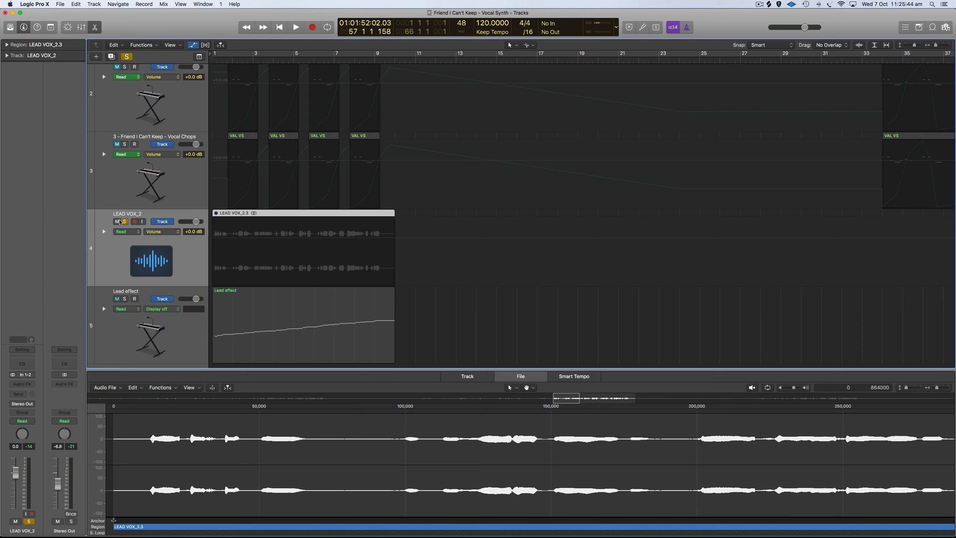
pyautogui.click(124, 222)
pyautogui.click(125, 298)
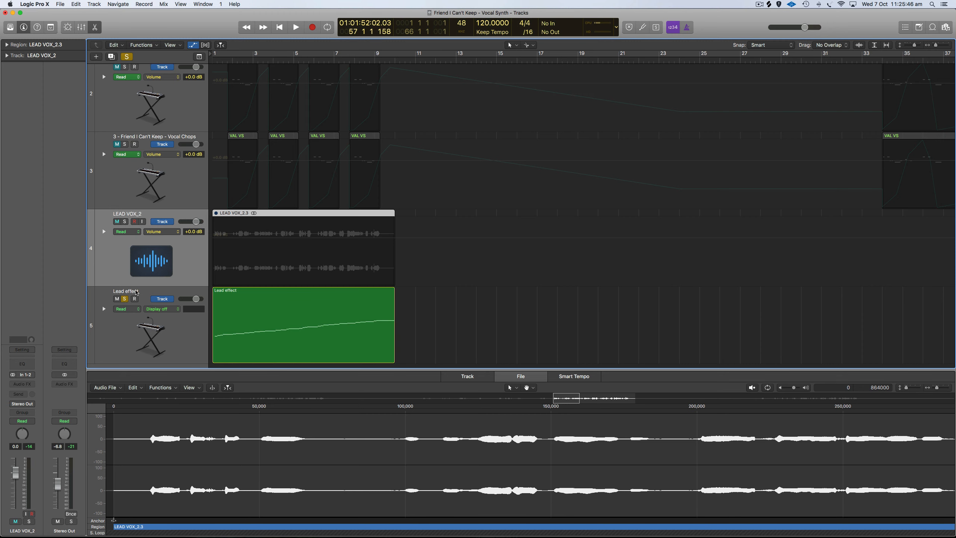
pyautogui.click(138, 293)
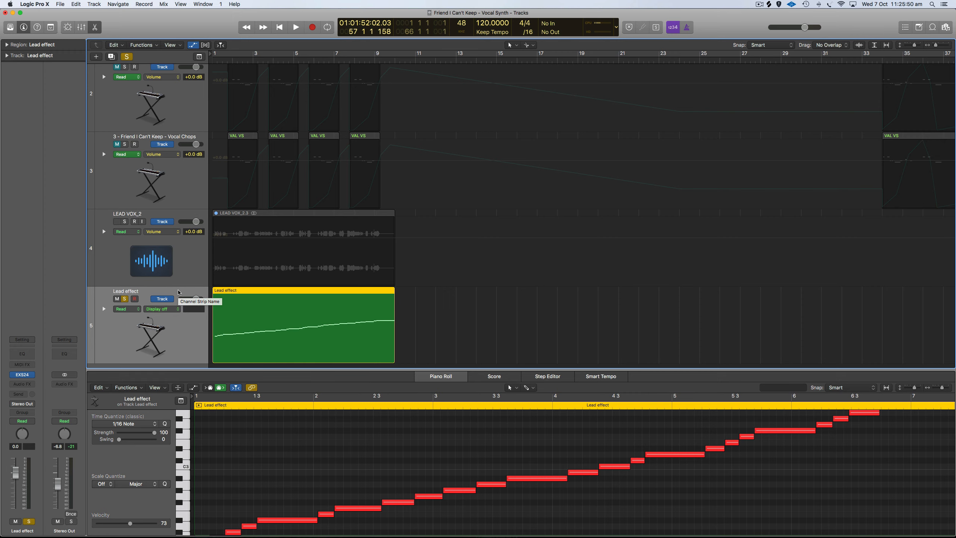
# Step: Delete the LEAD VOX_2.3 audio region and play the soloed Lead effect track from the start of the song
pyautogui.scroll(-1, 178, 292)
pyautogui.click(279, 217)
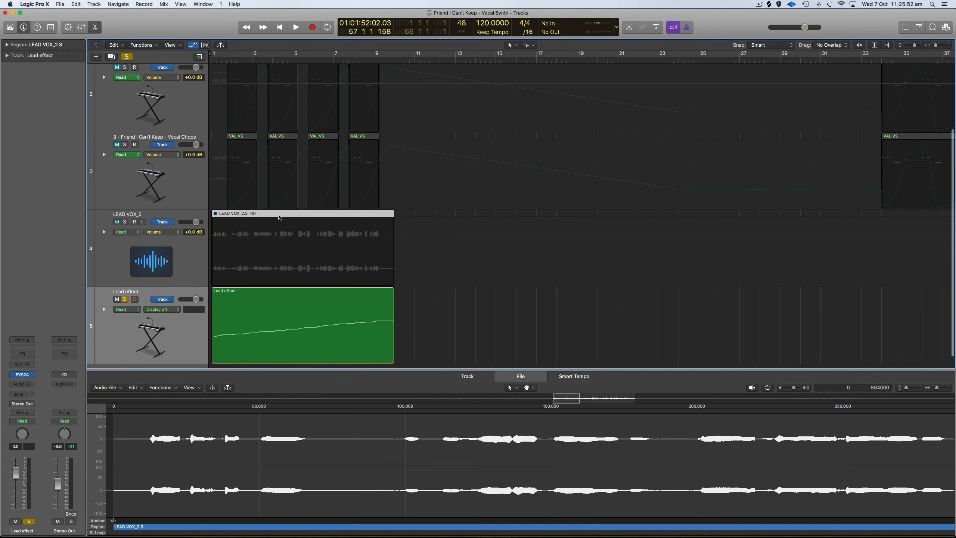
pyautogui.press('Delete')
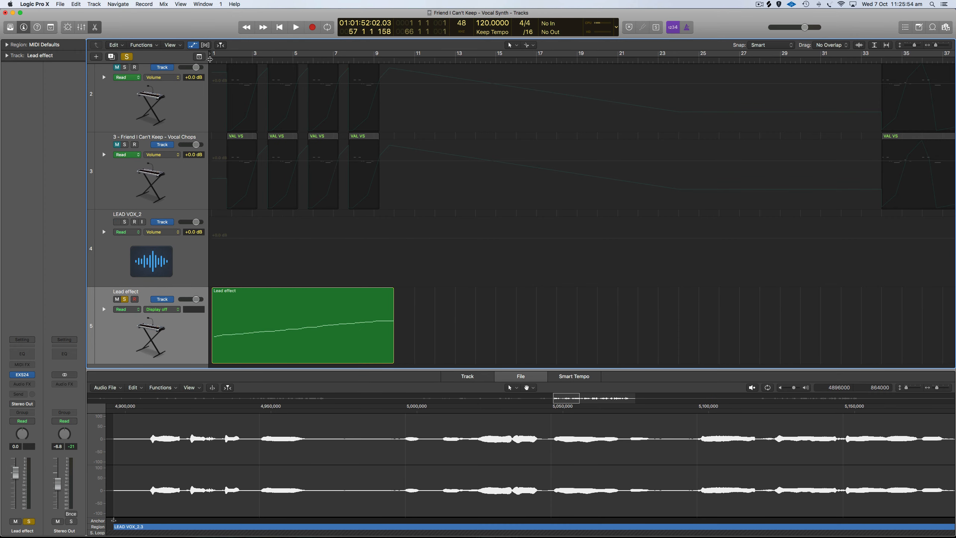
pyautogui.click(208, 59)
pyautogui.press('space')
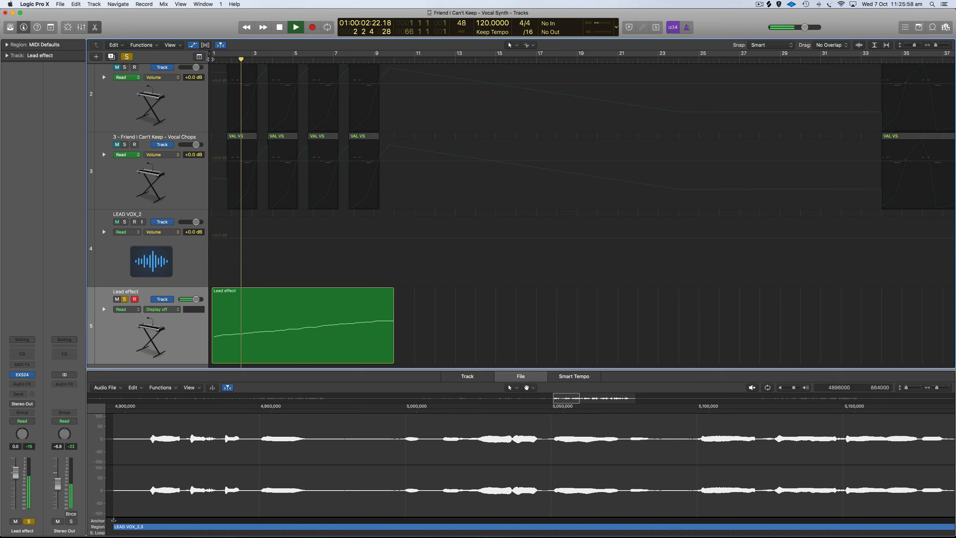
# Step: Stop playback and audition individual notes of the Lead effect region in the Piano Roll
pyautogui.press('space')
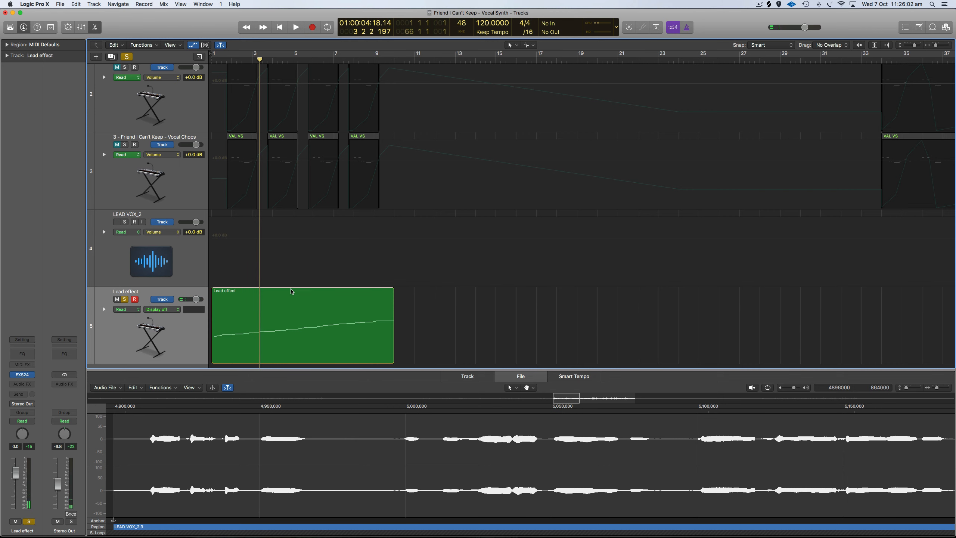
pyautogui.click(292, 291)
pyautogui.click(410, 501)
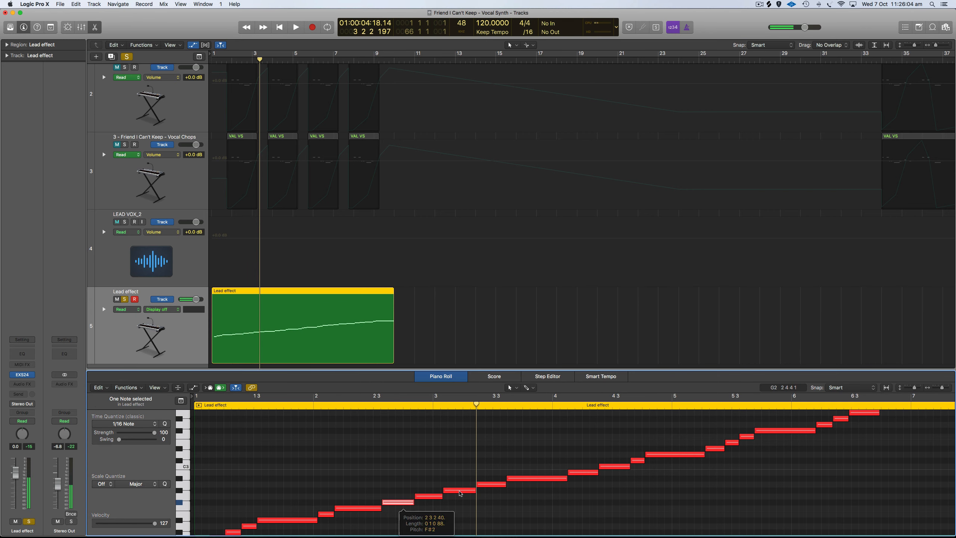
pyautogui.click(527, 478)
pyautogui.click(363, 509)
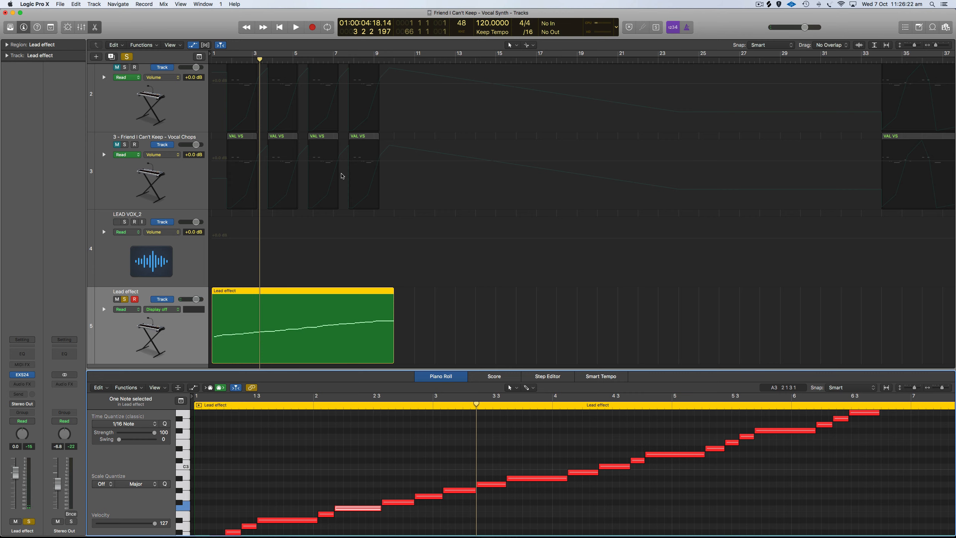
# Step: Copy Little AlterBoy from the second Vocal Chops channel and OTT and ValhallaVintageVerb from the first onto the Lead effect channel in the mixer
pyautogui.press('x')
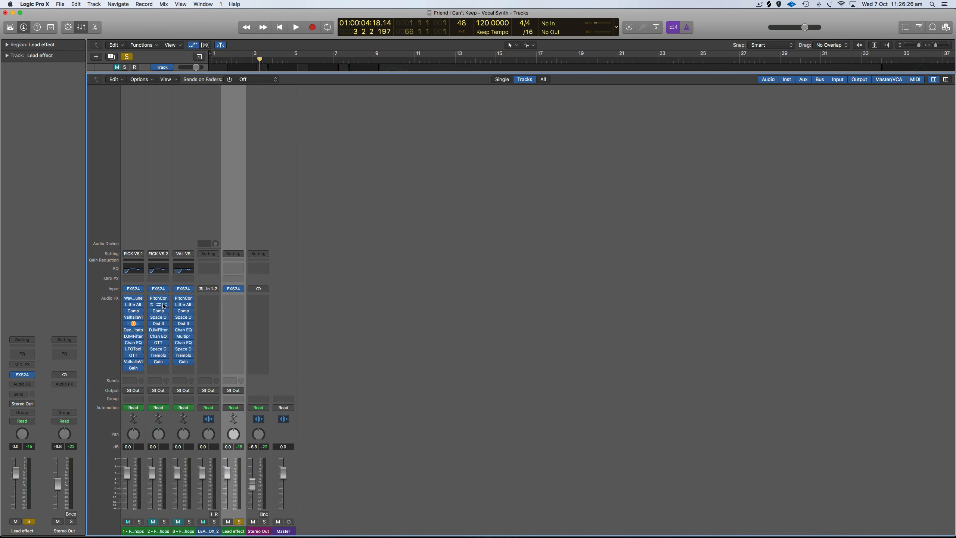
pyautogui.moveTo(170, 307); pyautogui.dragTo(233, 299)
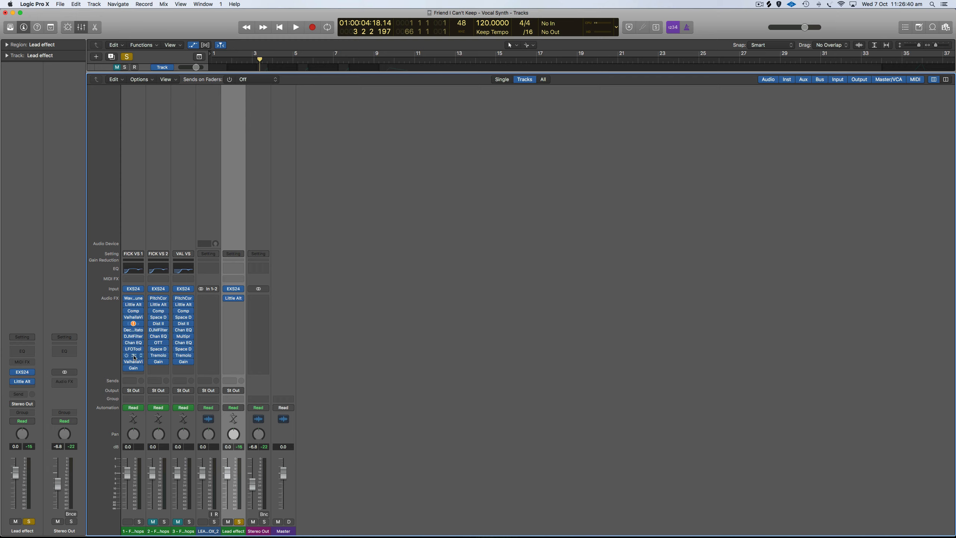
pyautogui.moveTo(133, 355); pyautogui.dragTo(236, 307)
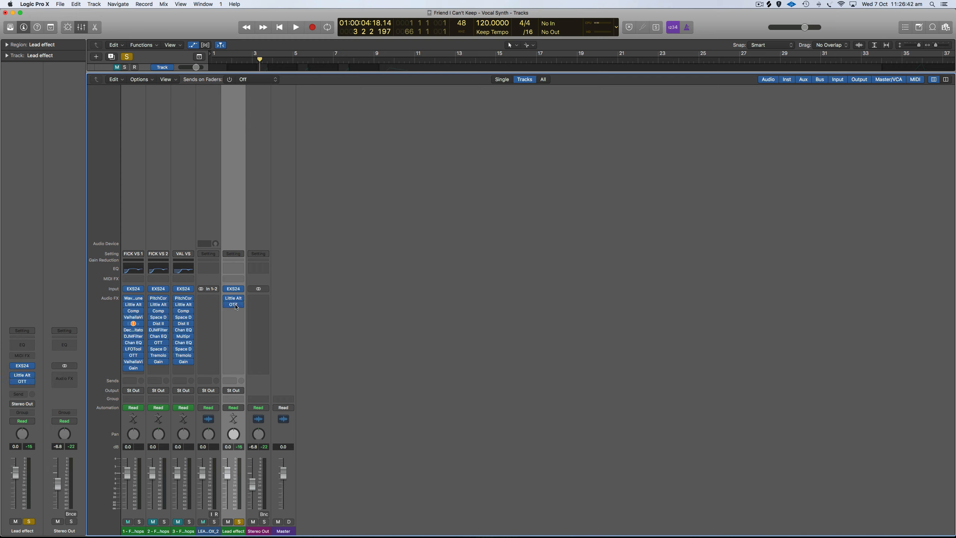
pyautogui.moveTo(134, 361); pyautogui.dragTo(240, 313)
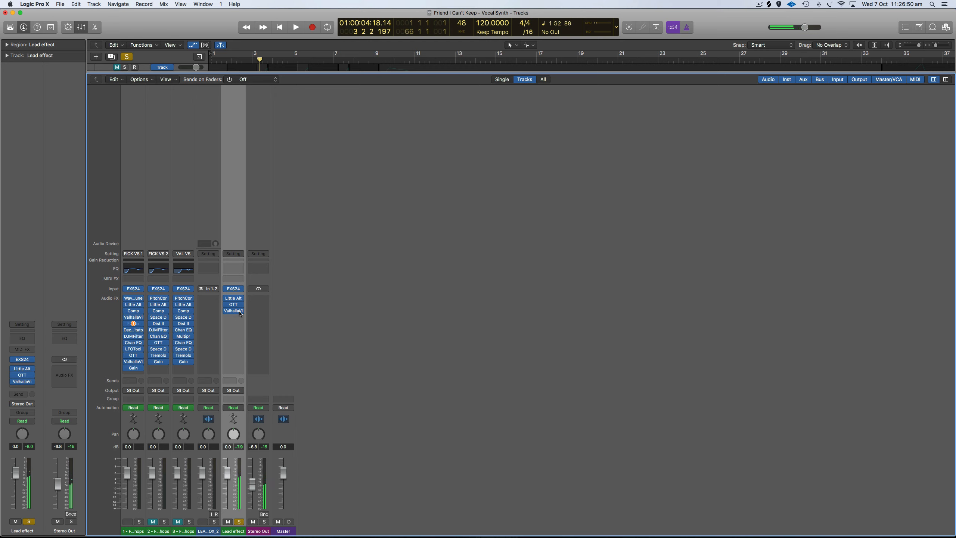
# Step: Open Little AlterBoy on the Lead effect channel and set its formant to 6.8
pyautogui.click(233, 298)
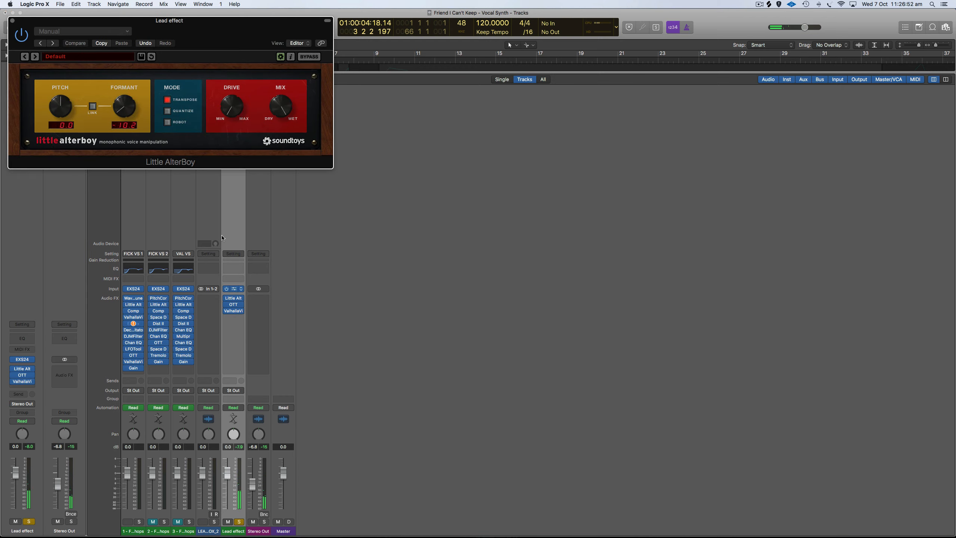
pyautogui.moveTo(192, 35); pyautogui.dragTo(564, 282)
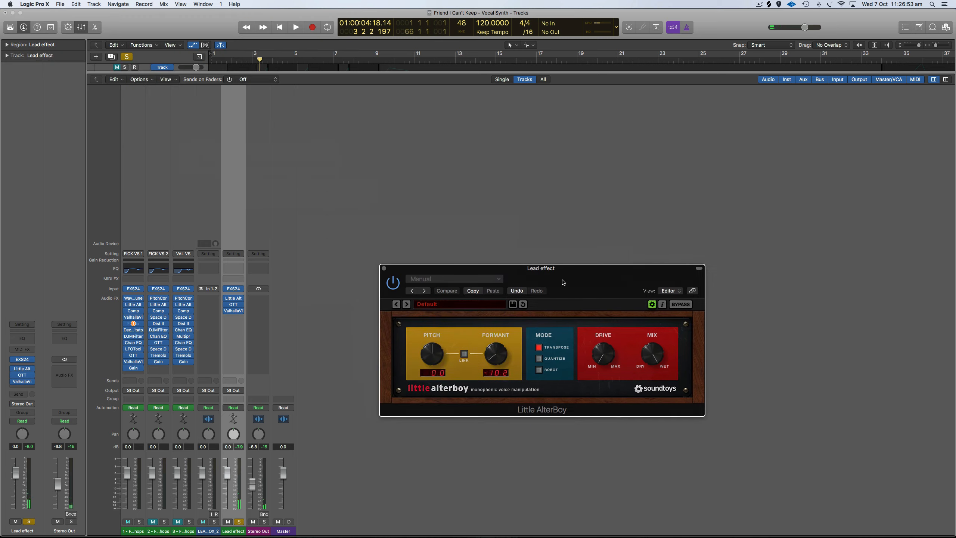
pyautogui.click(445, 77)
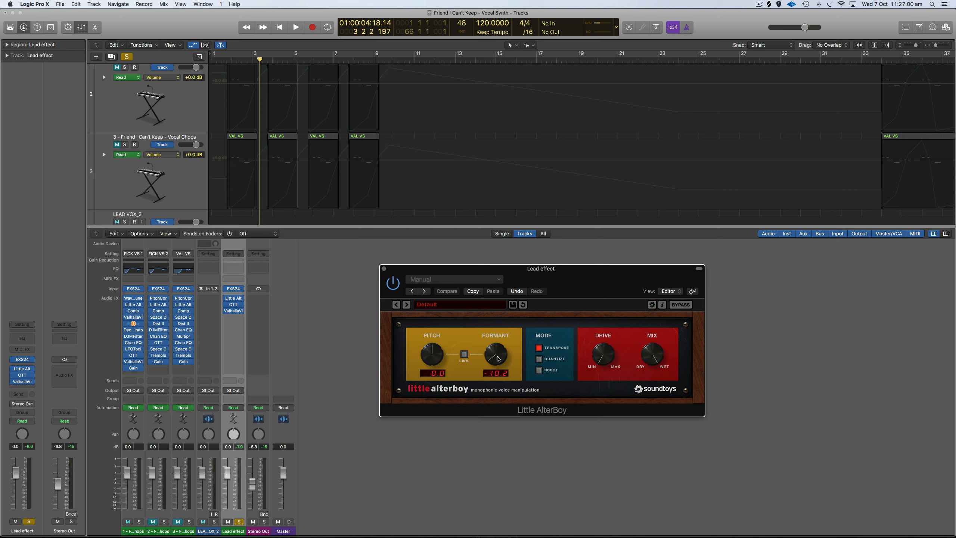
pyautogui.moveTo(498, 358); pyautogui.dragTo(509, 294)
# Step: Move the playhead to the start of the first VAL VS region and solo Vocal Chops track 1 instead of Lead effect
pyautogui.click(225, 60)
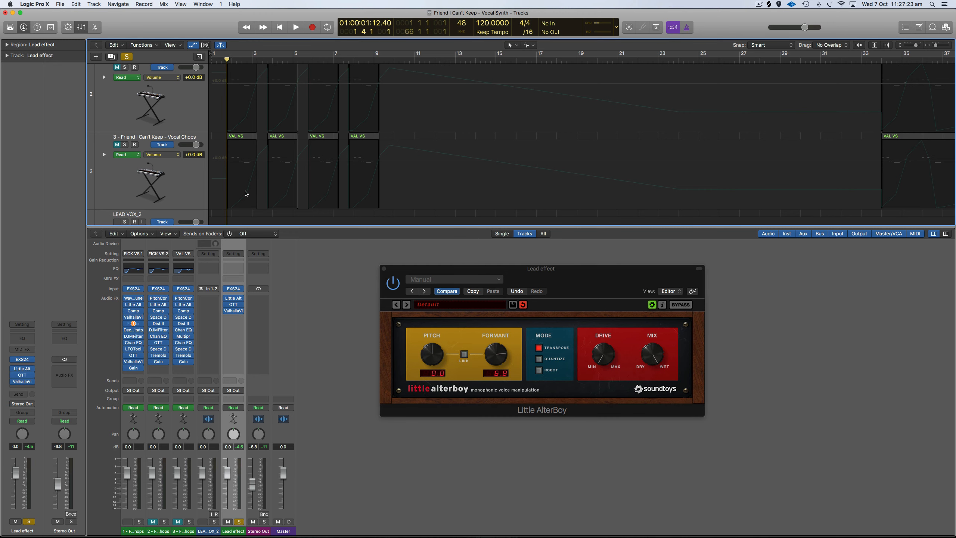
pyautogui.scroll(5, 252, 178)
pyautogui.click(160, 104)
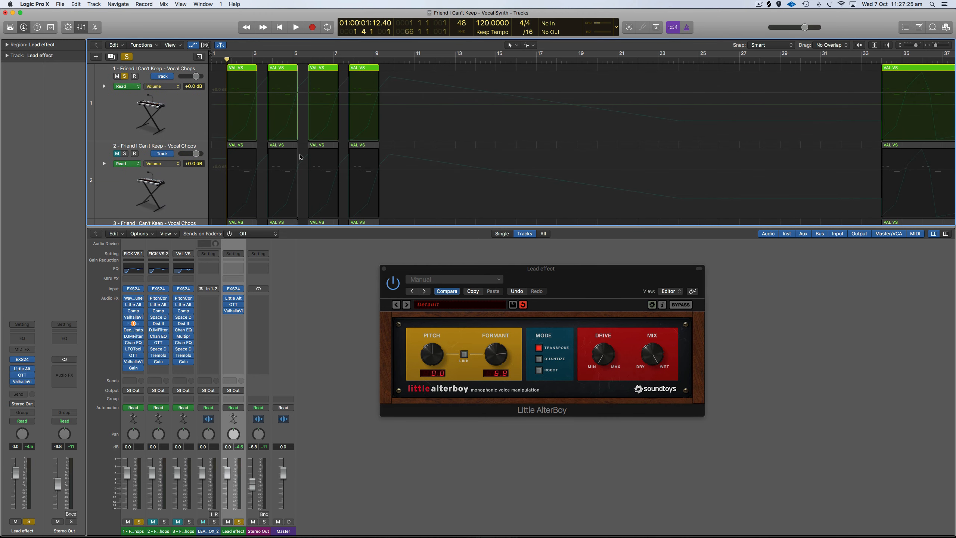
pyautogui.scroll(-10, 278, 157)
pyautogui.click(124, 174)
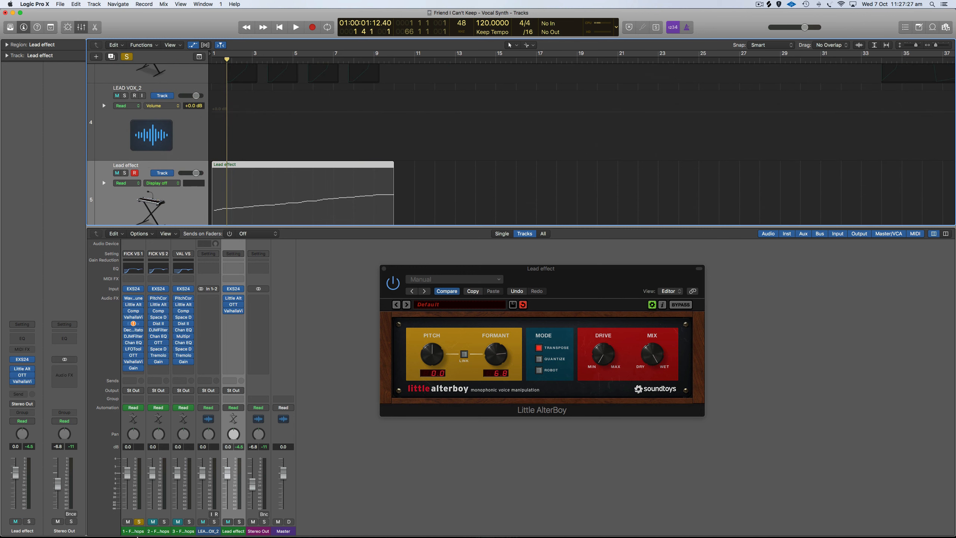
# Step: Play Vocal Chops track 1 with its Little AlterBoy open to examine the formant movement, stop playback, and close the plug-in
pyautogui.click(134, 304)
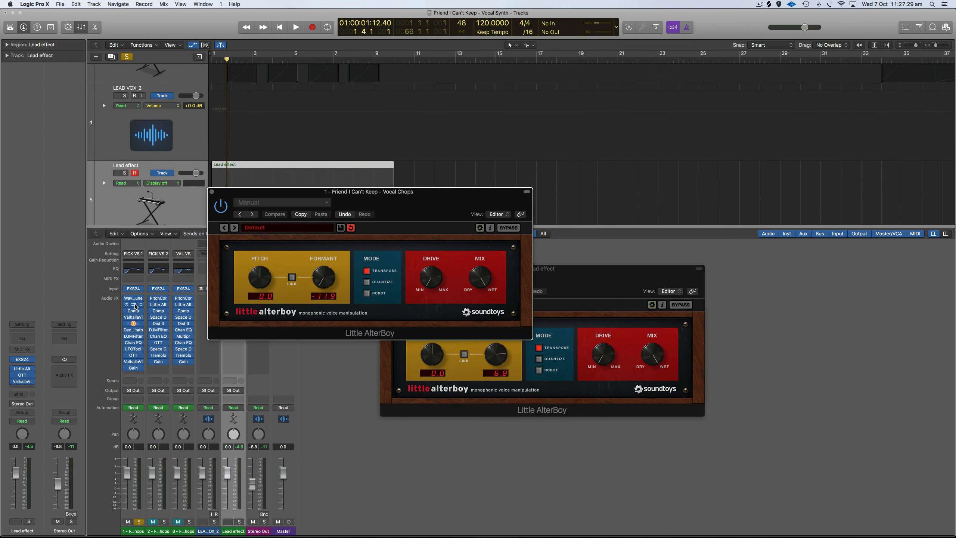
pyautogui.scroll(1, 375, 117)
pyautogui.scroll(6, 375, 117)
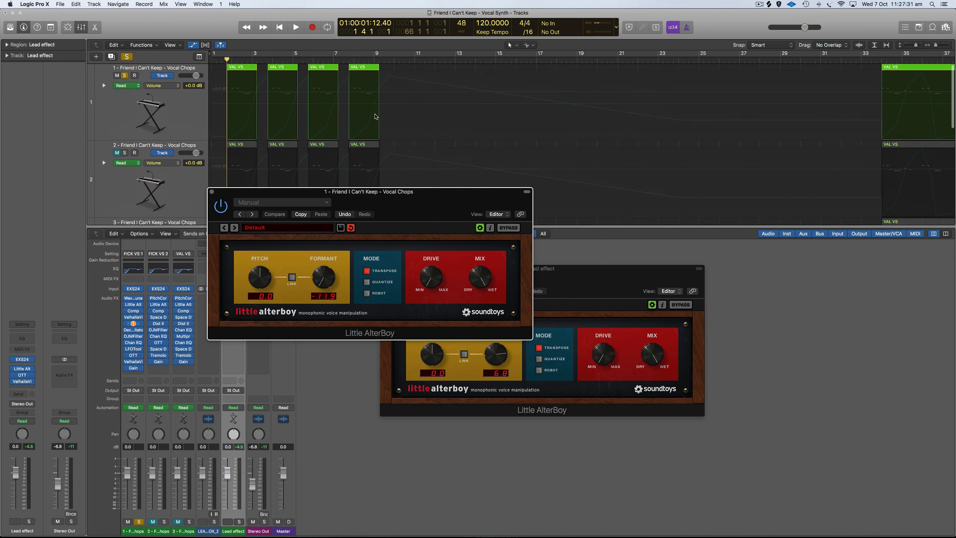
pyautogui.press('space')
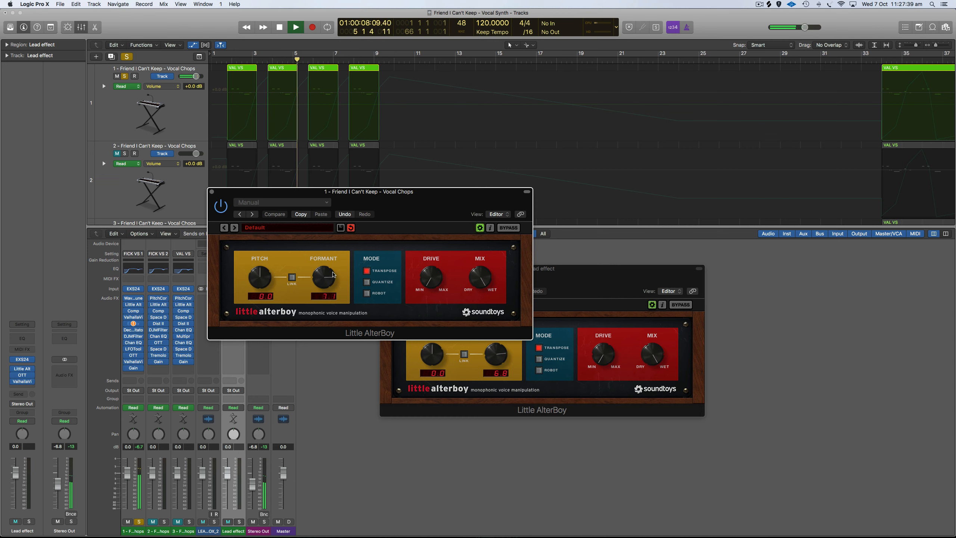
pyautogui.press('space')
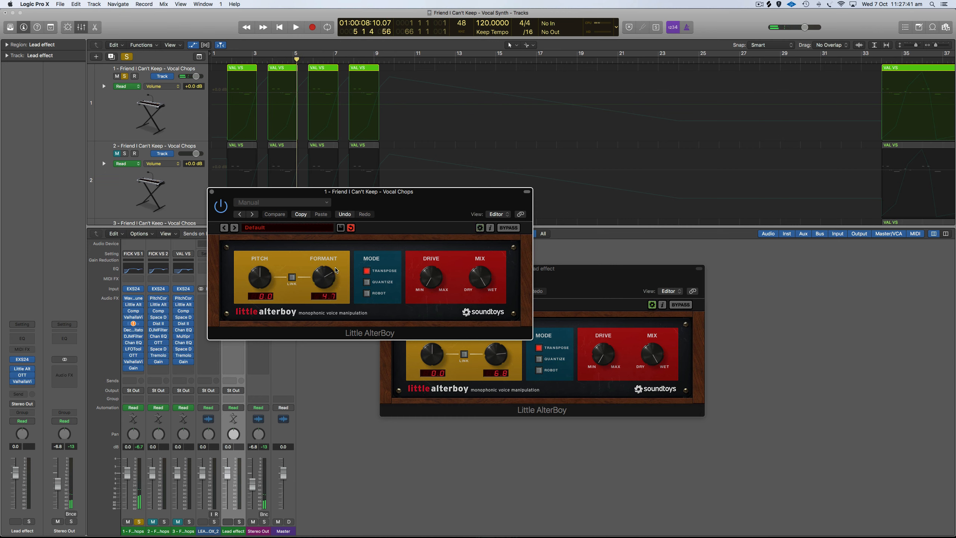
pyautogui.click(212, 191)
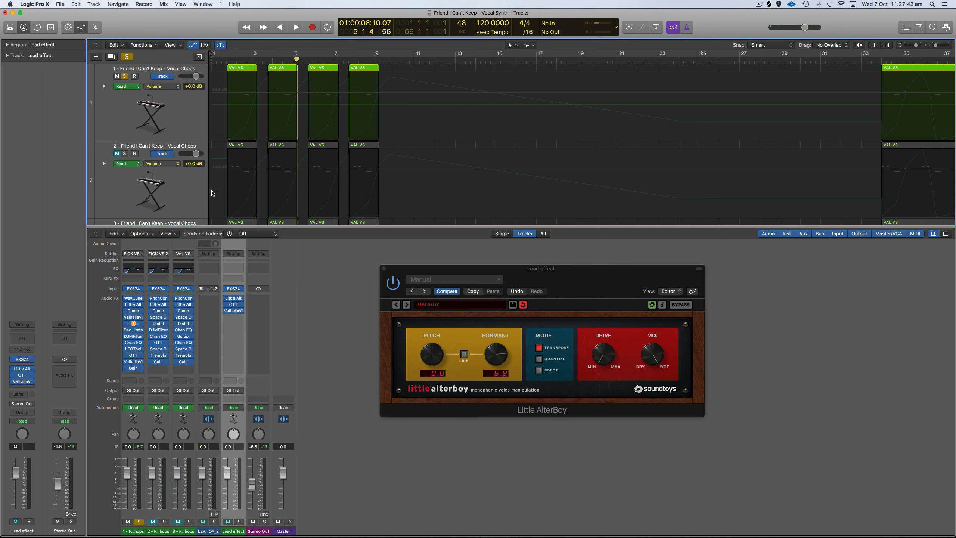
# Step: Insert a Sample Delay in the next free effect slot of the Lead effect channel
pyautogui.click(234, 317)
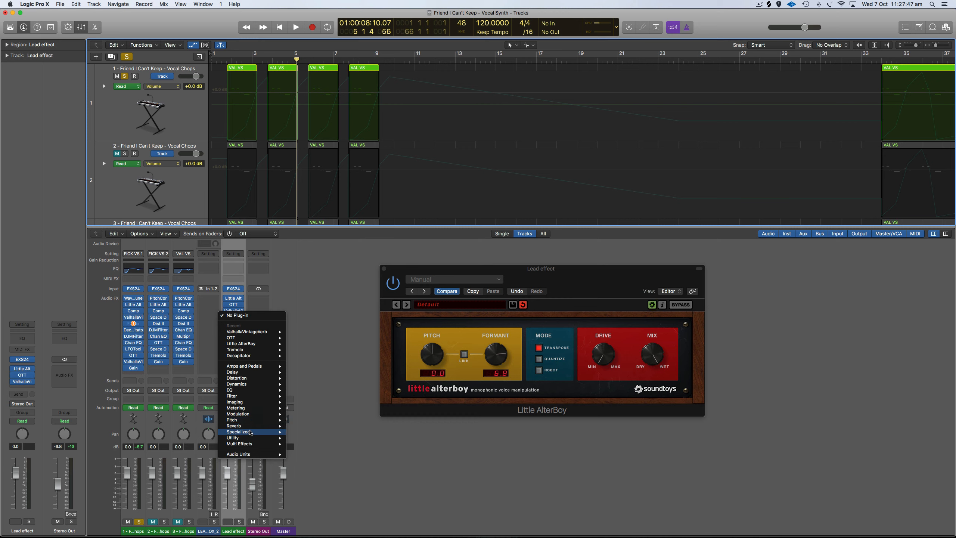
pyautogui.moveTo(250, 438)
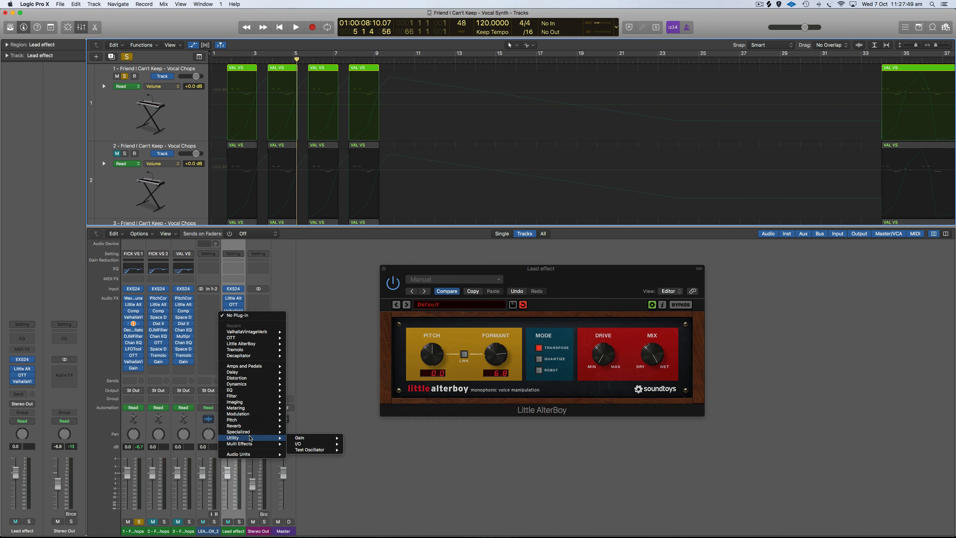
pyautogui.moveTo(267, 372)
pyautogui.moveTo(309, 373)
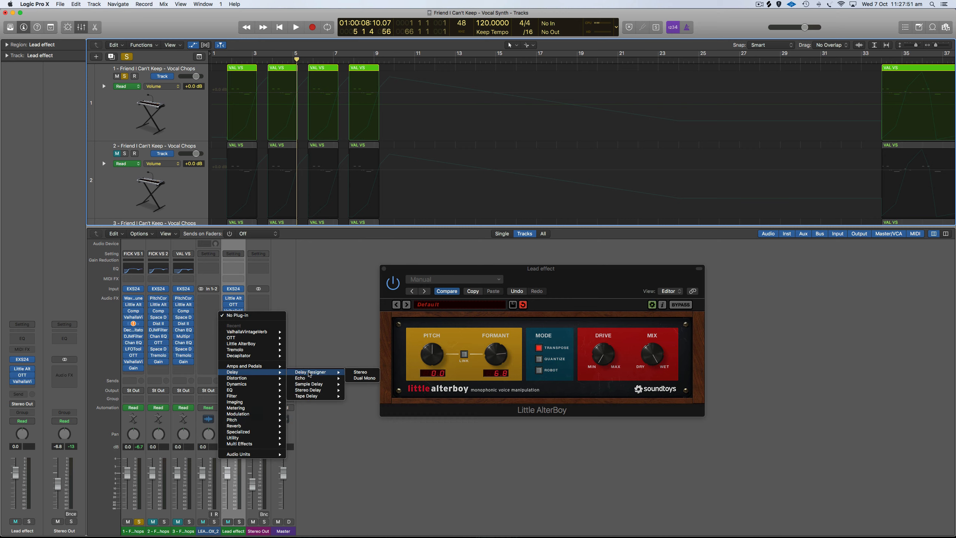
pyautogui.click(357, 388)
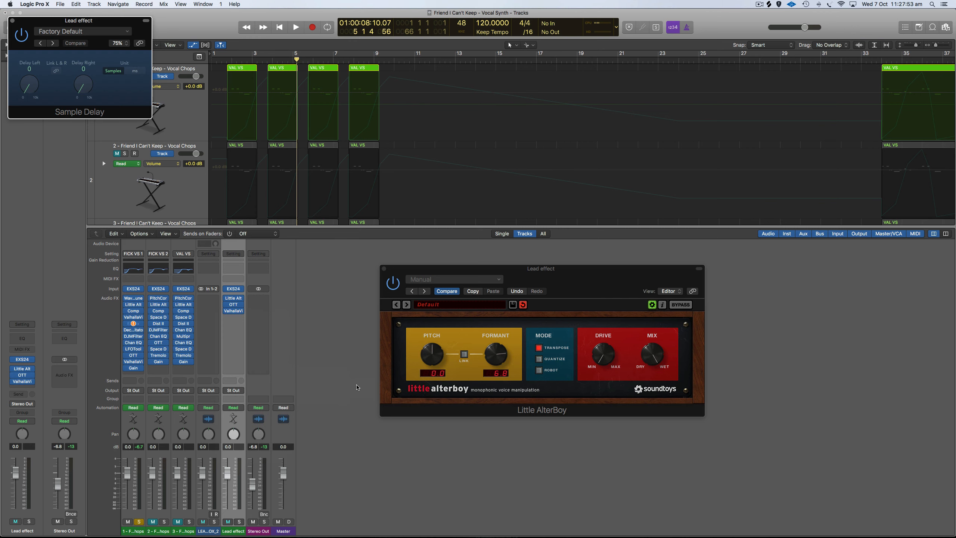
# Step: Replace the Sample Delay on the Lead effect channel with the stereo version of Stereo Delay
pyautogui.click(234, 317)
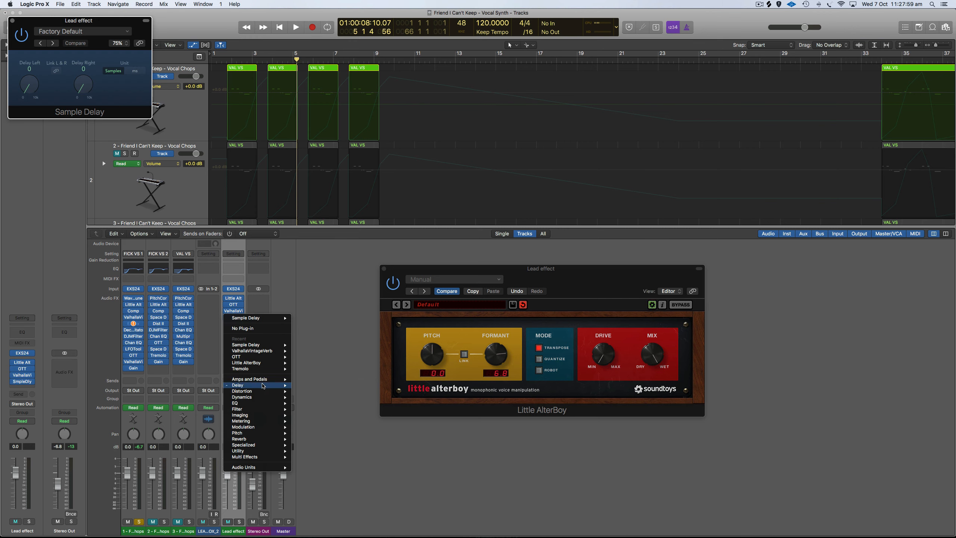
pyautogui.moveTo(262, 386)
pyautogui.moveTo(320, 403)
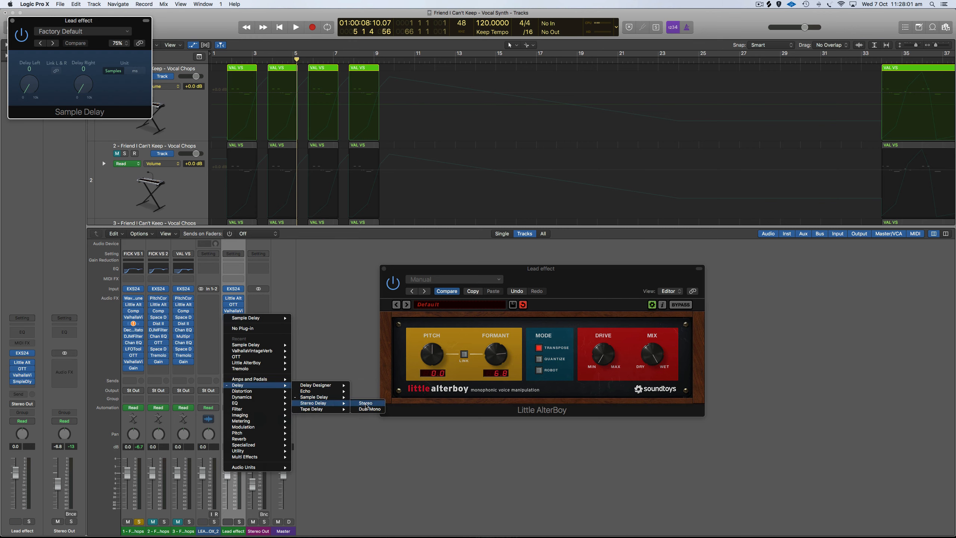
pyautogui.click(366, 404)
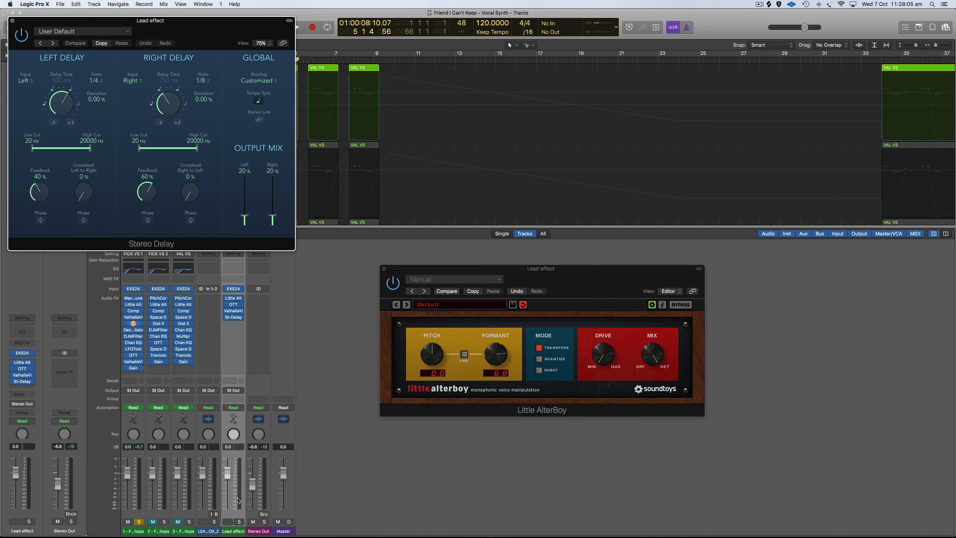
# Step: Solo Lead effect instead of Vocal Chops track 1, set its Little AlterBoy formant to -0.3, and close the Stereo Delay window
pyautogui.click(239, 523)
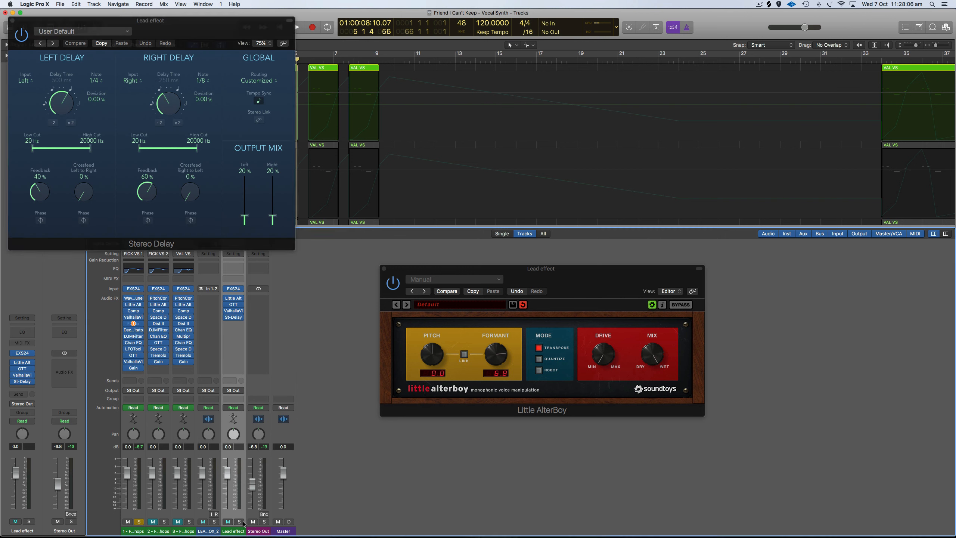
pyautogui.click(138, 522)
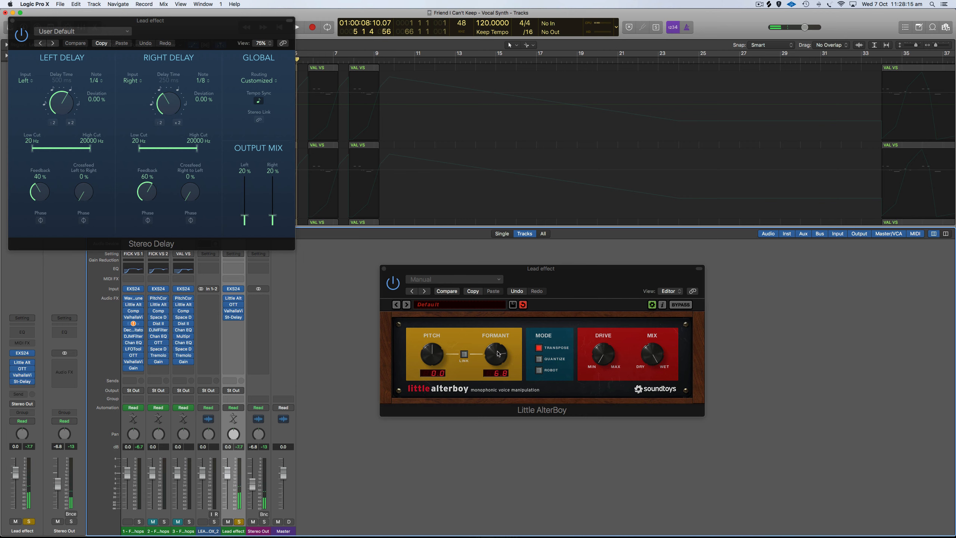
pyautogui.moveTo(496, 353); pyautogui.dragTo(498, 378)
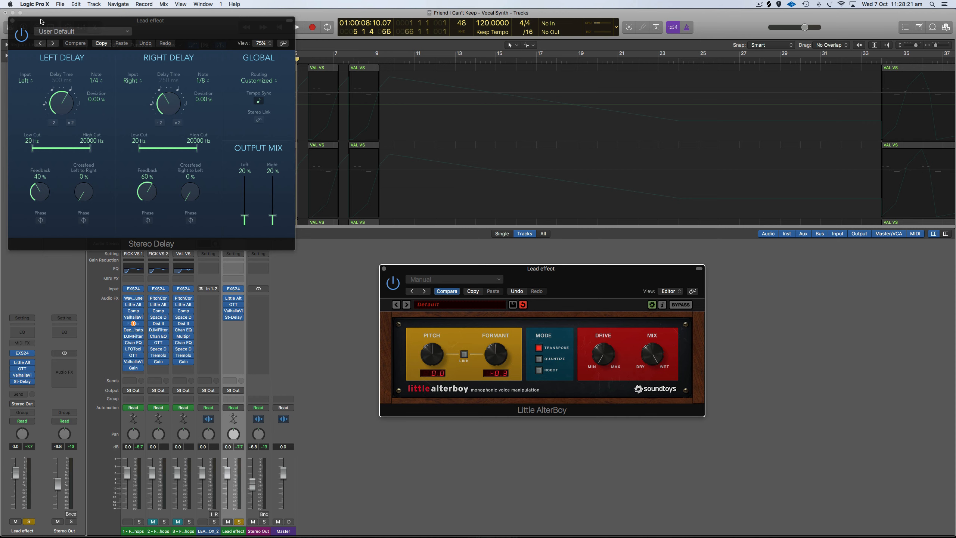
pyautogui.moveTo(41, 21); pyautogui.dragTo(434, 57)
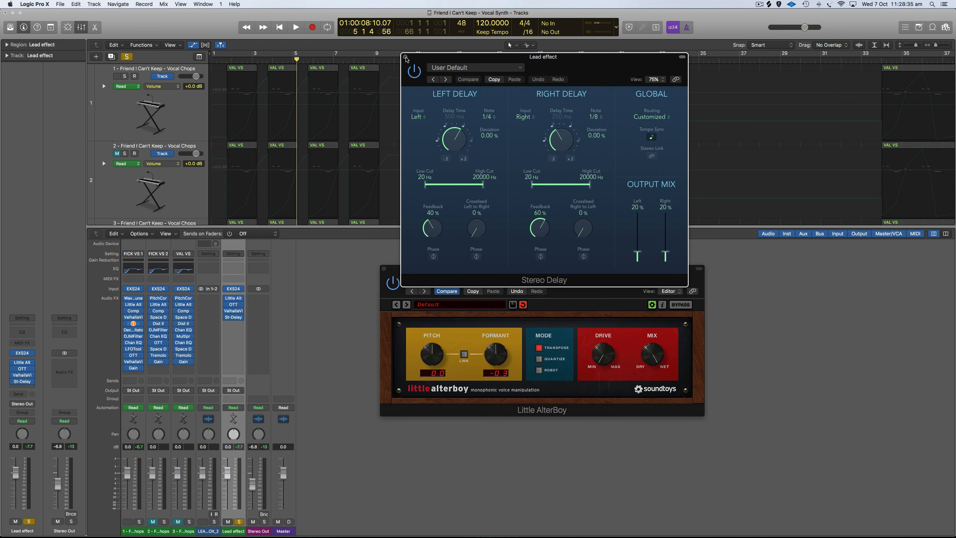
pyautogui.click(406, 58)
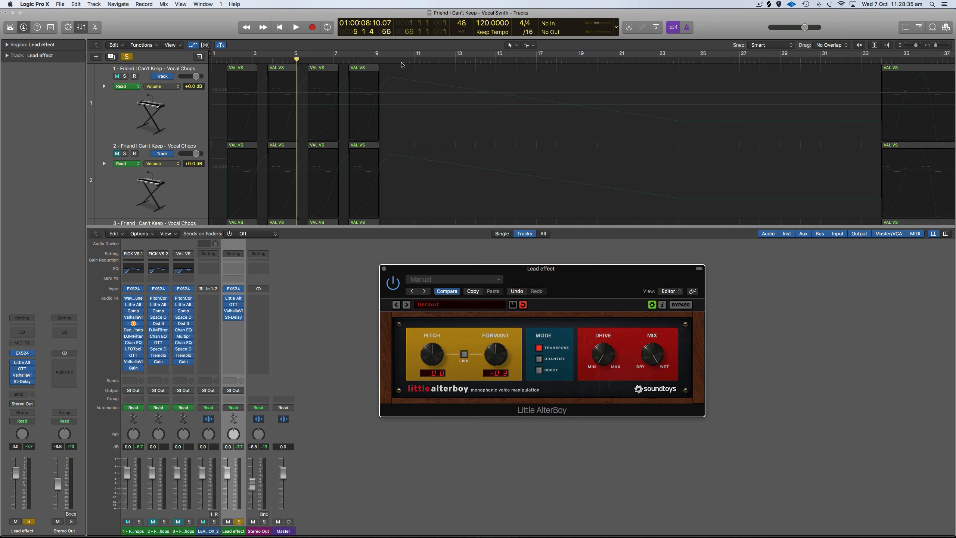
# Step: Open the instrument editor of Lead effect's EXS24 and delete the zones from C2 to B2
pyautogui.click(236, 289)
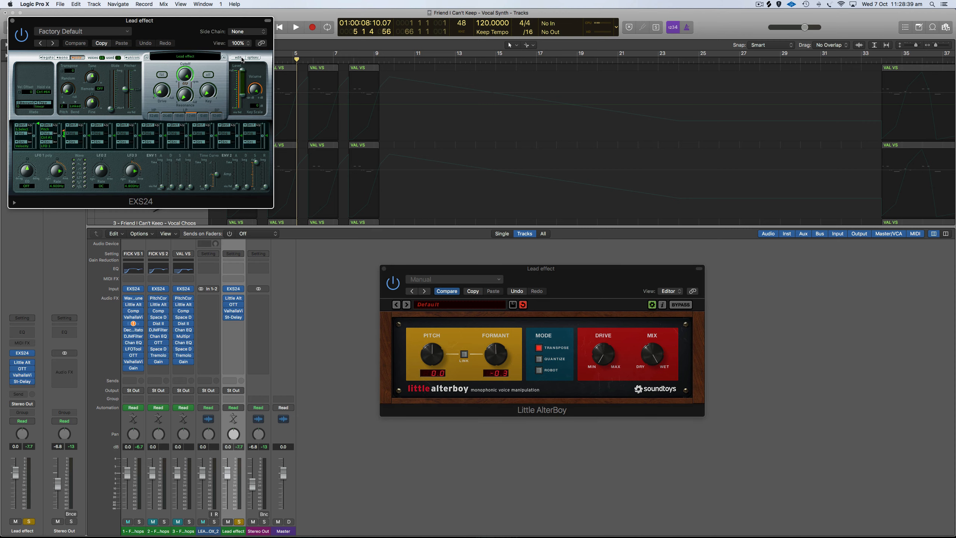
pyautogui.click(243, 59)
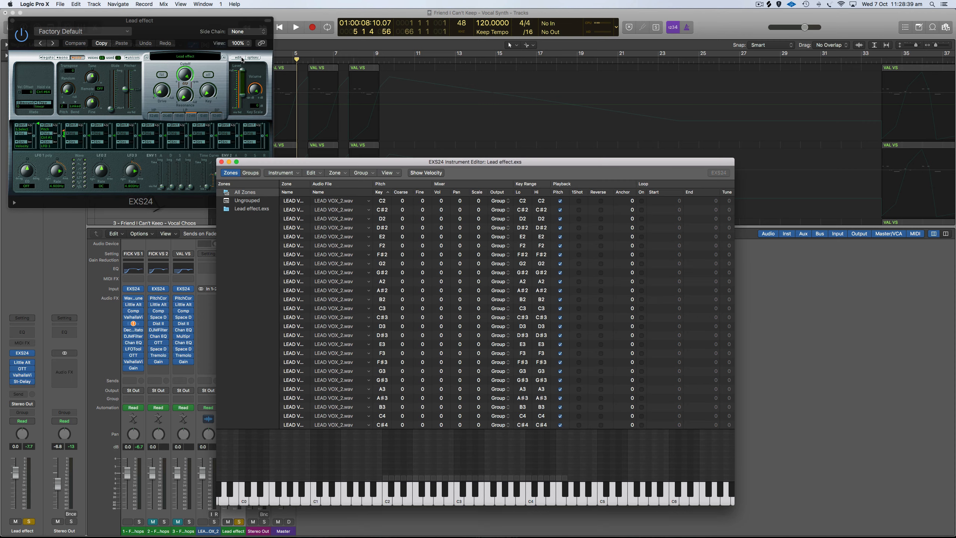
pyautogui.click(624, 281)
pyautogui.press('super+a')
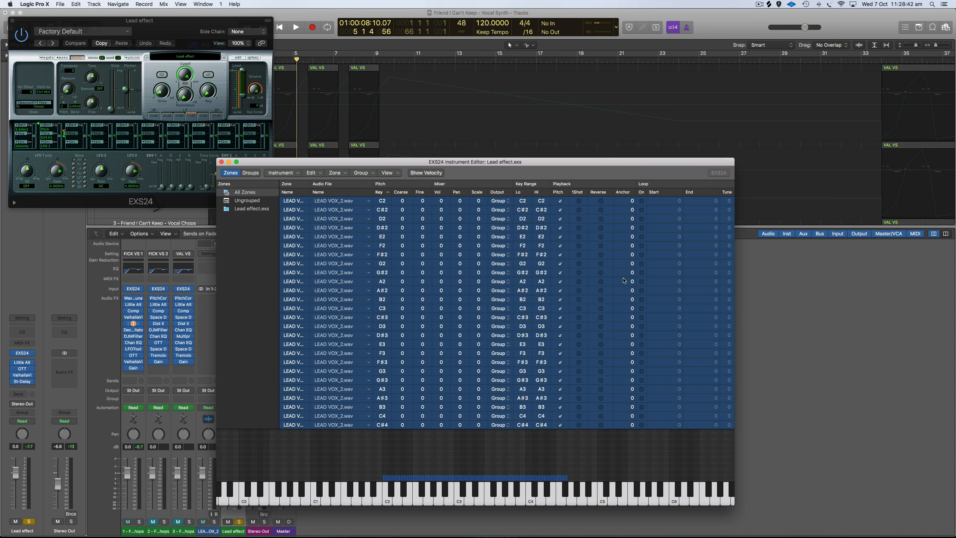
pyautogui.click(600, 201)
pyautogui.moveTo(455, 463); pyautogui.dragTo(385, 487)
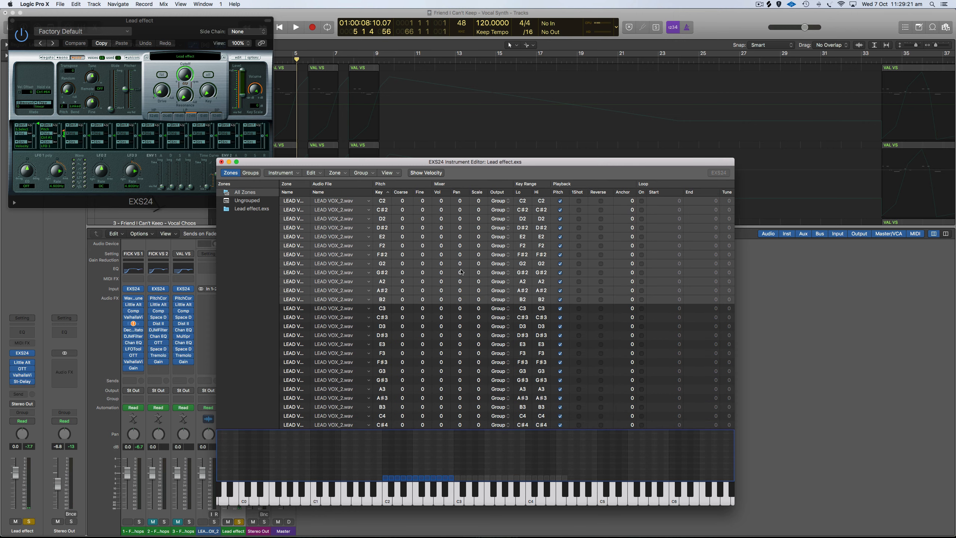
pyautogui.press('Delete')
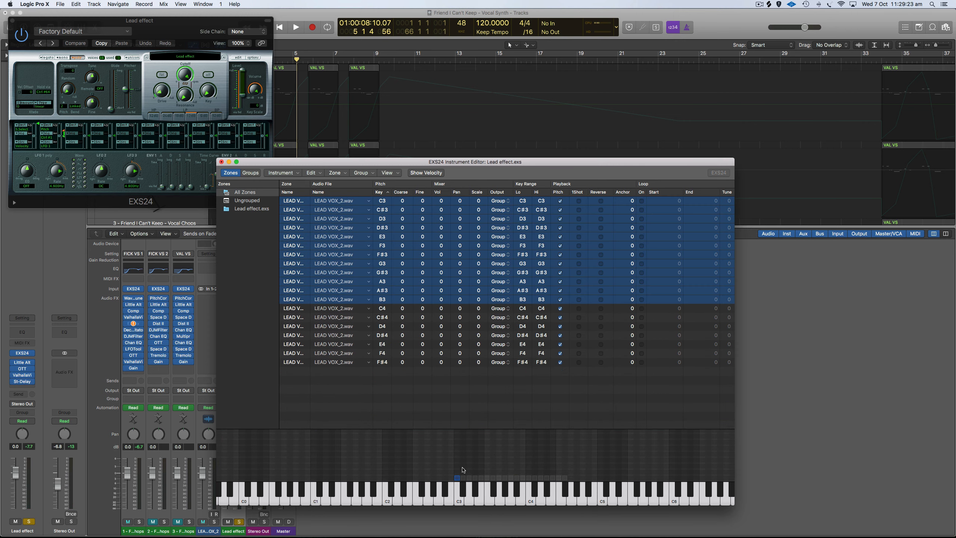
# Step: Delete the zones from C#3 to F#4 and extend the remaining C3 zone's key range to D#1 through D#5
pyautogui.moveTo(463, 469); pyautogui.dragTo(590, 499)
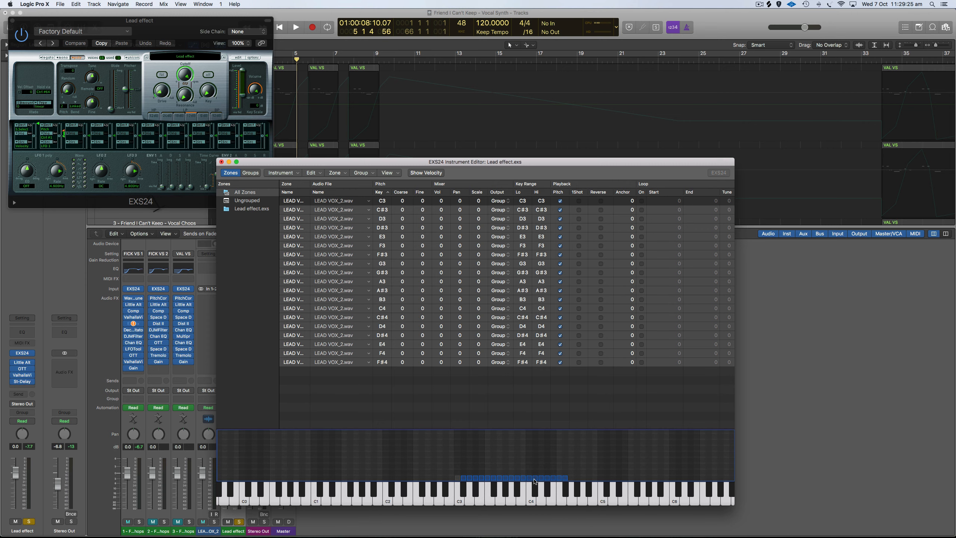
pyautogui.press('Delete')
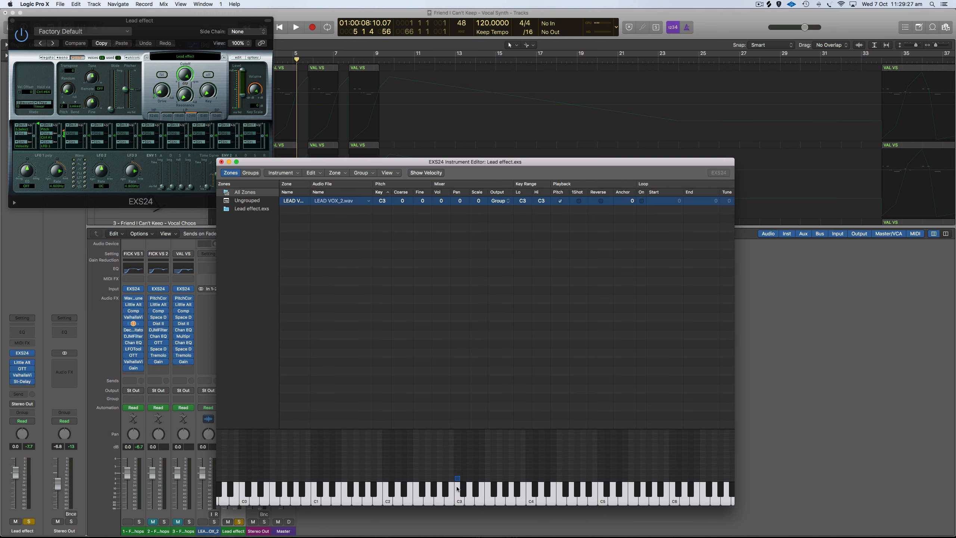
pyautogui.moveTo(459, 478); pyautogui.dragTo(620, 478)
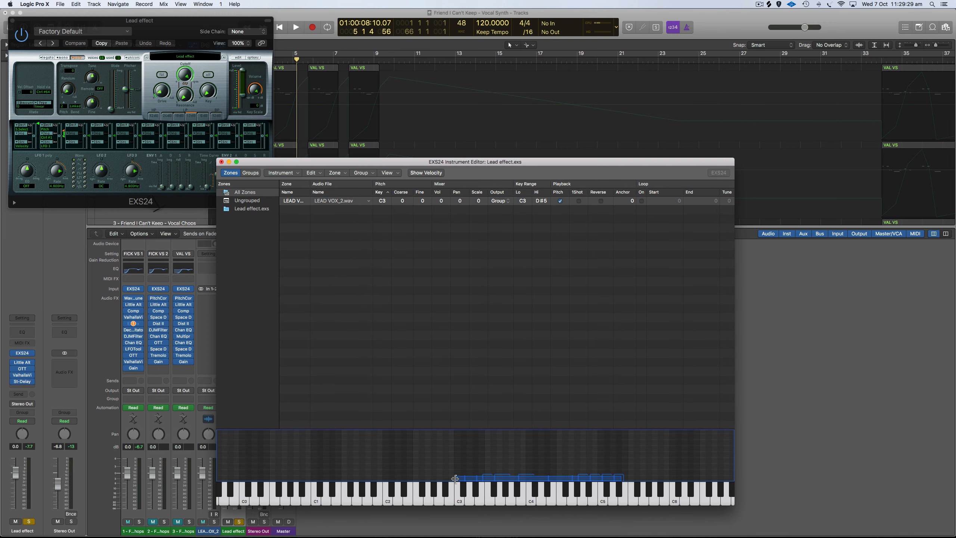
pyautogui.moveTo(457, 478); pyautogui.dragTo(330, 473)
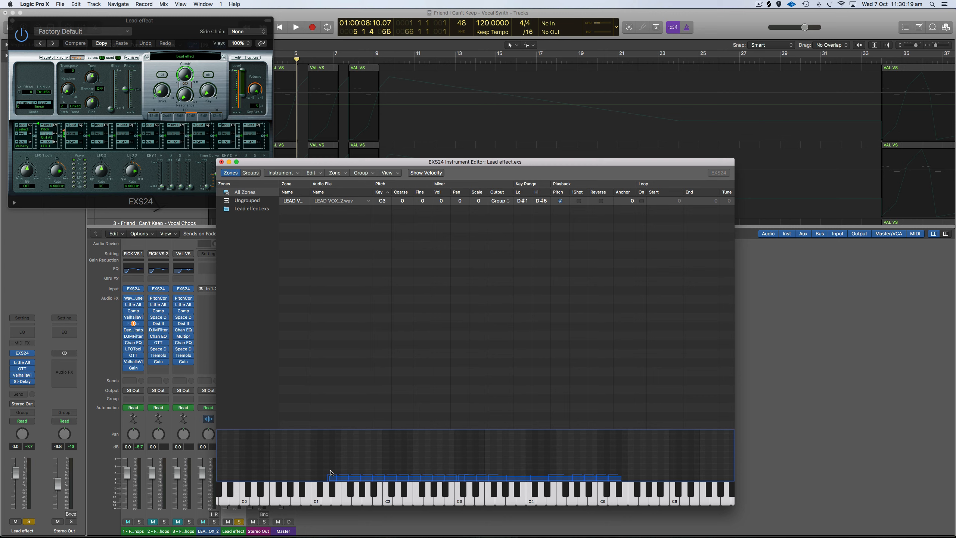
# Step: Close the instrument editor and Lead effect's open plug-in windows, and hide the mixer
pyautogui.click(221, 162)
pyautogui.click(462, 206)
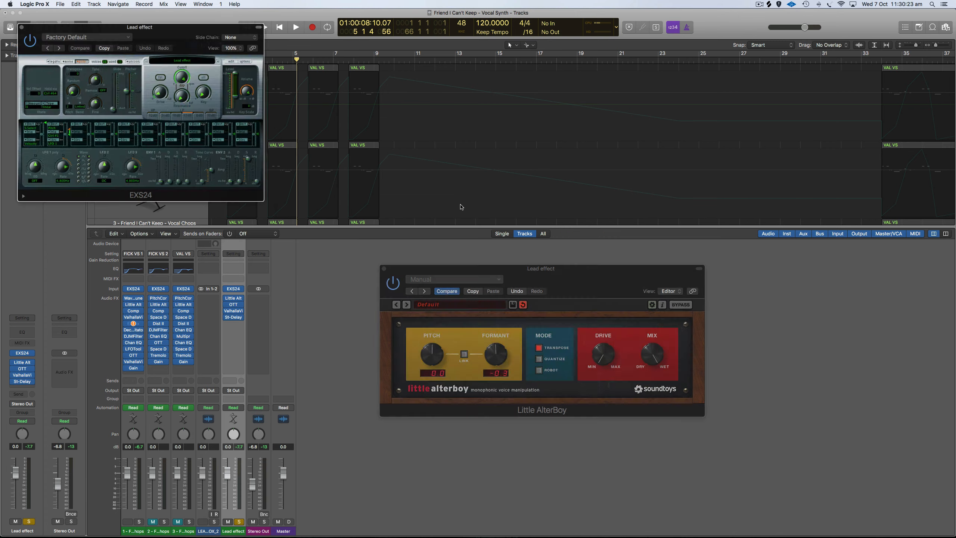
pyautogui.click(384, 268)
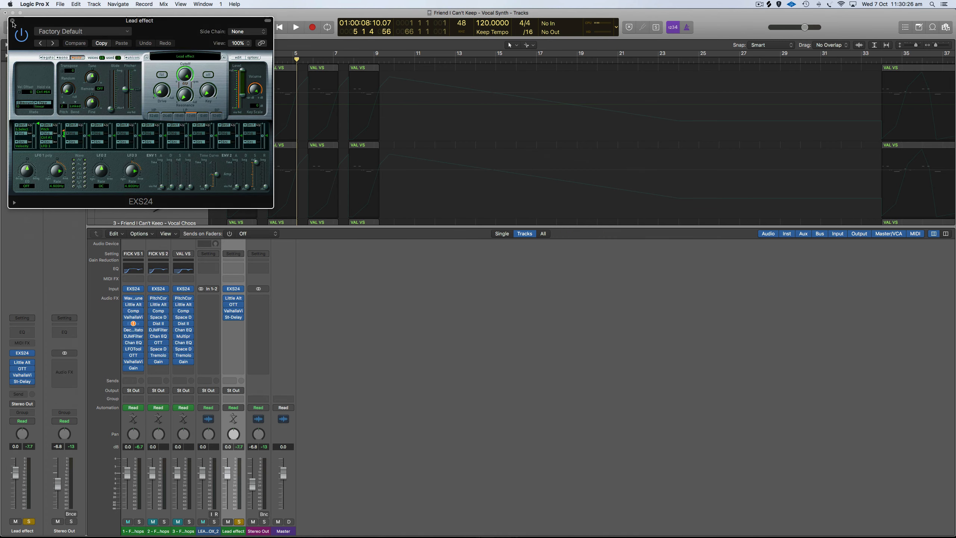
pyautogui.click(12, 20)
pyautogui.press('x')
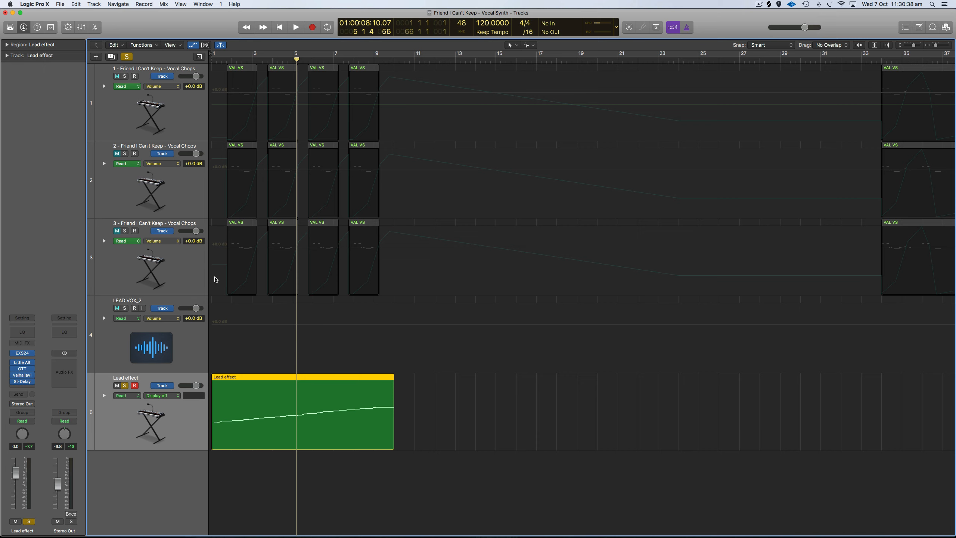
# Step: Switch to Safari and look through the Vocal Synths (MainStage) product page on MultiTracks.com
pyautogui.moveTo(642, 527)
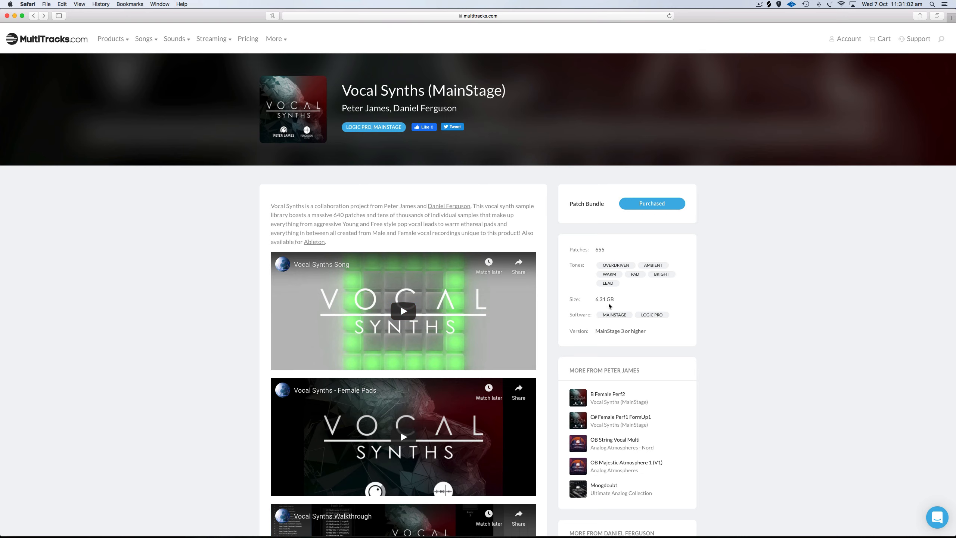
pyautogui.scroll(-2, 592, 305)
pyautogui.scroll(-8, 591, 305)
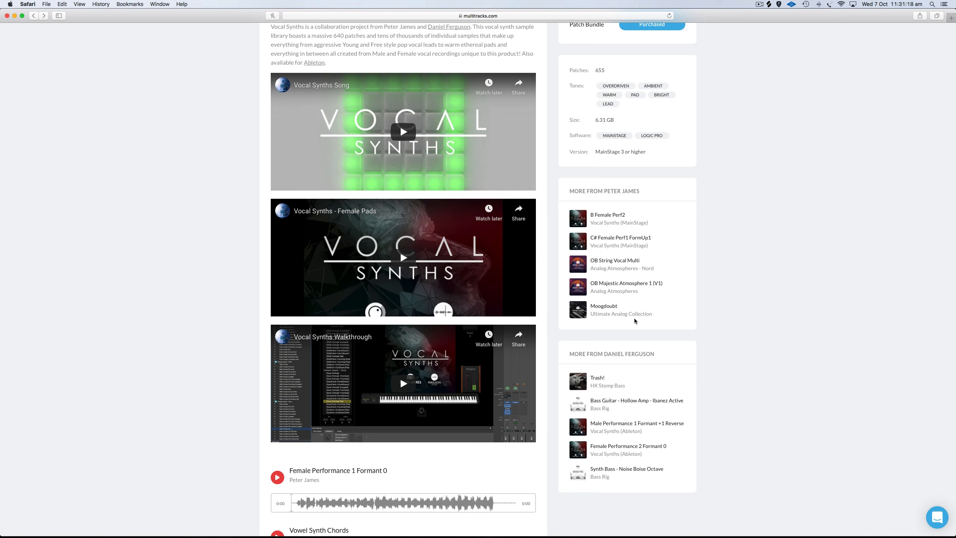
pyautogui.scroll(5, 634, 320)
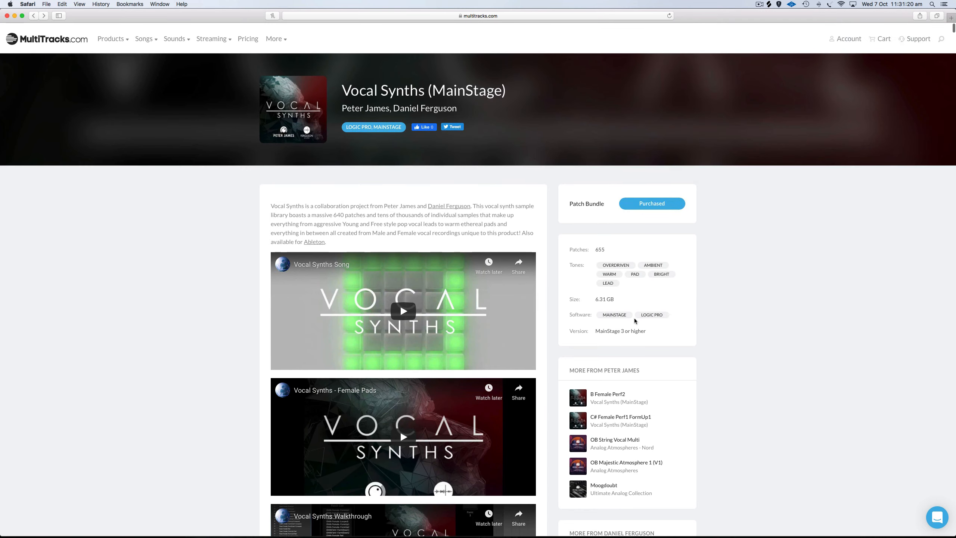
# Step: Open the Ableton version of the Vocal Synths product page and play its first demo video
pyautogui.click(314, 242)
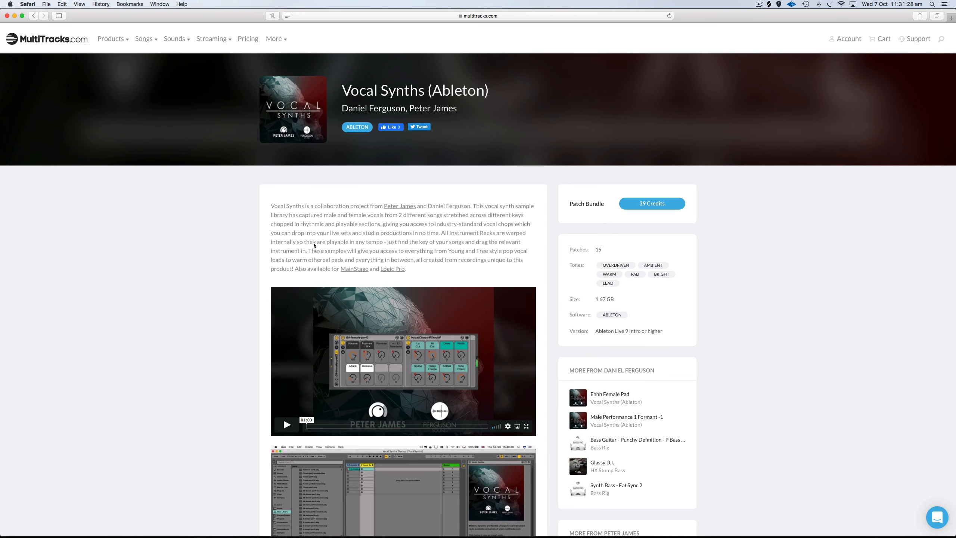
pyautogui.click(286, 426)
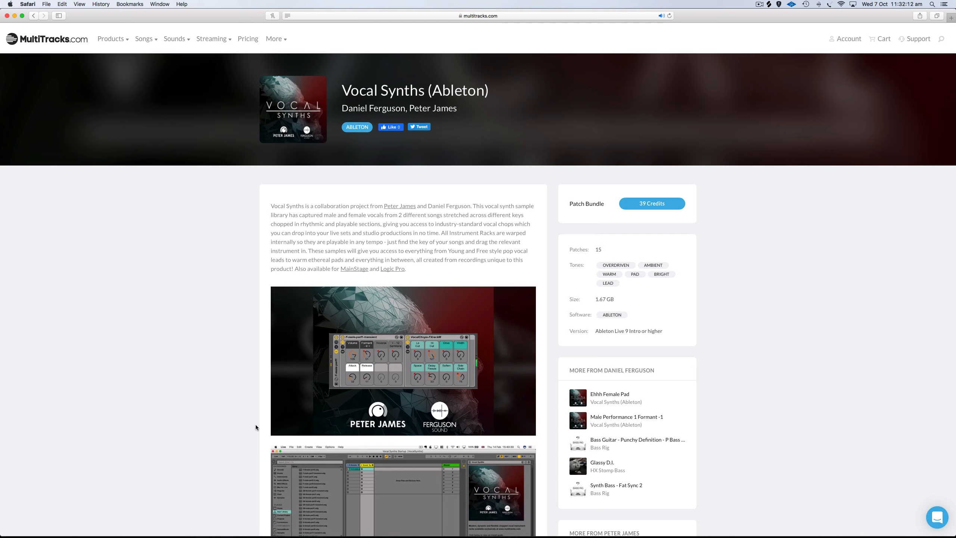
pyautogui.moveTo(285, 429)
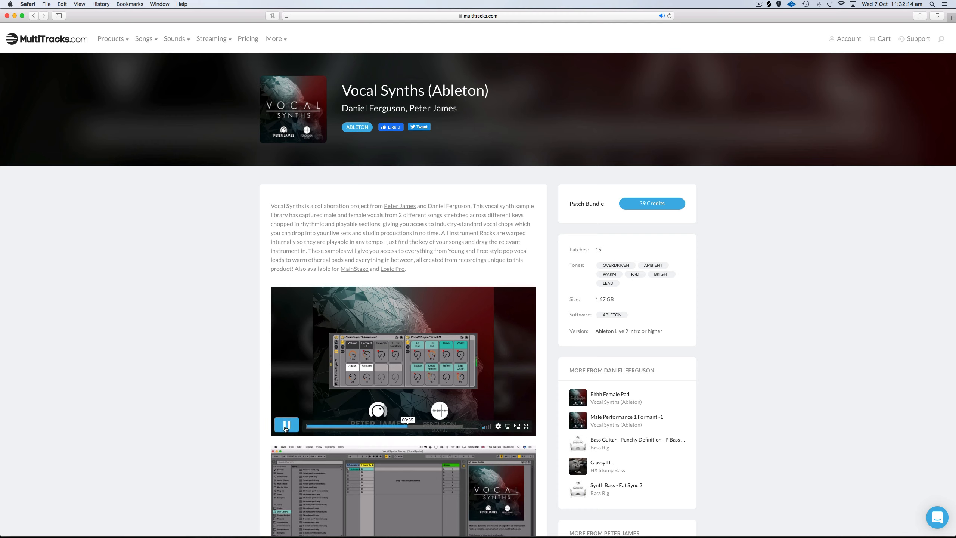